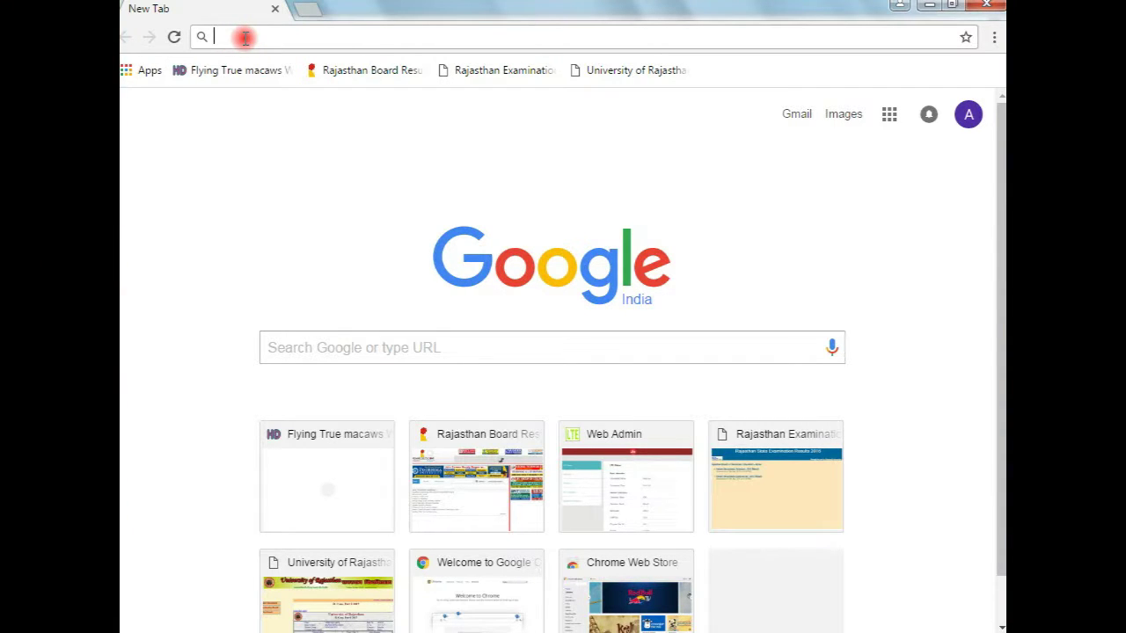
# Load the JioFi web admin page at jiofi.local.html in Chrome
pyautogui.write('J')
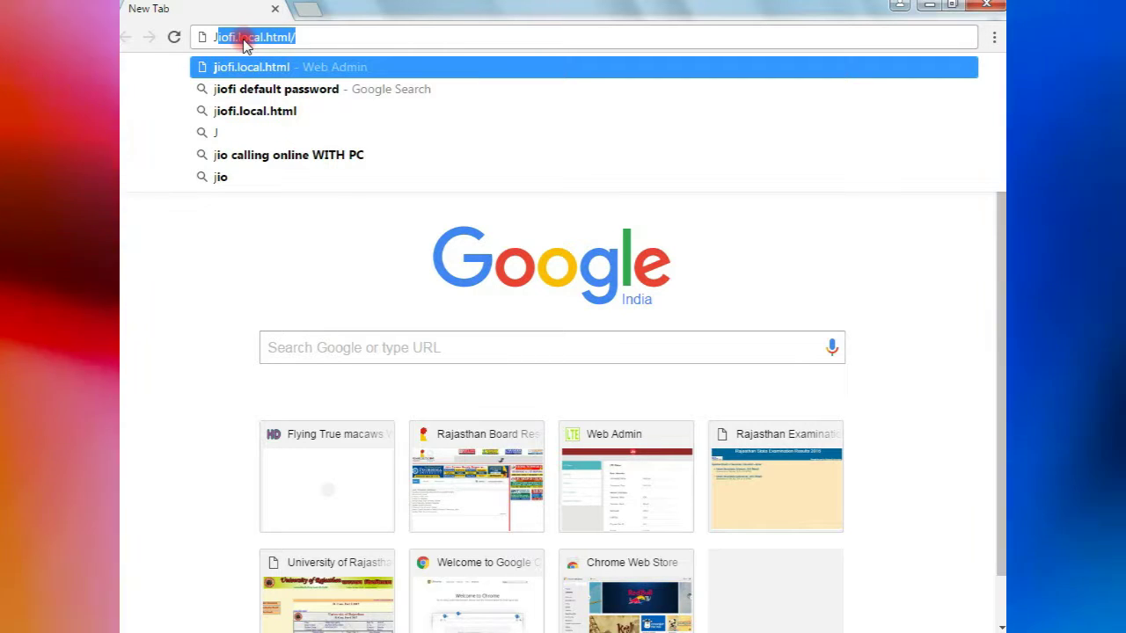
pyautogui.write('I')
pyautogui.press('BackSpace')
pyautogui.press('BackSpace')
pyautogui.press('BackSpace')
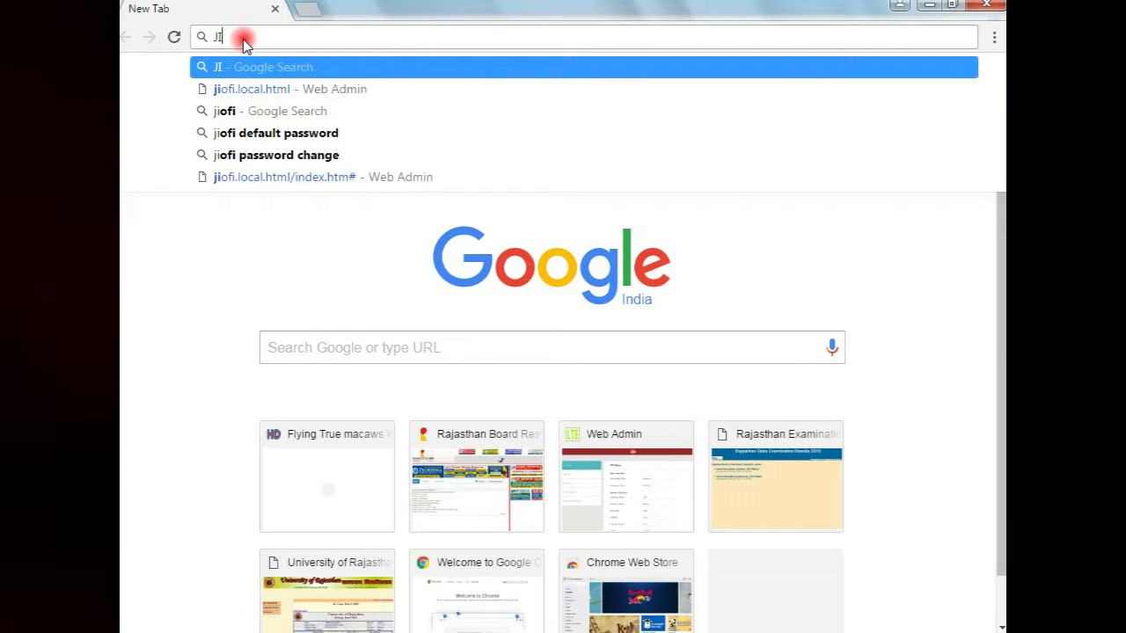
pyautogui.write('JI')
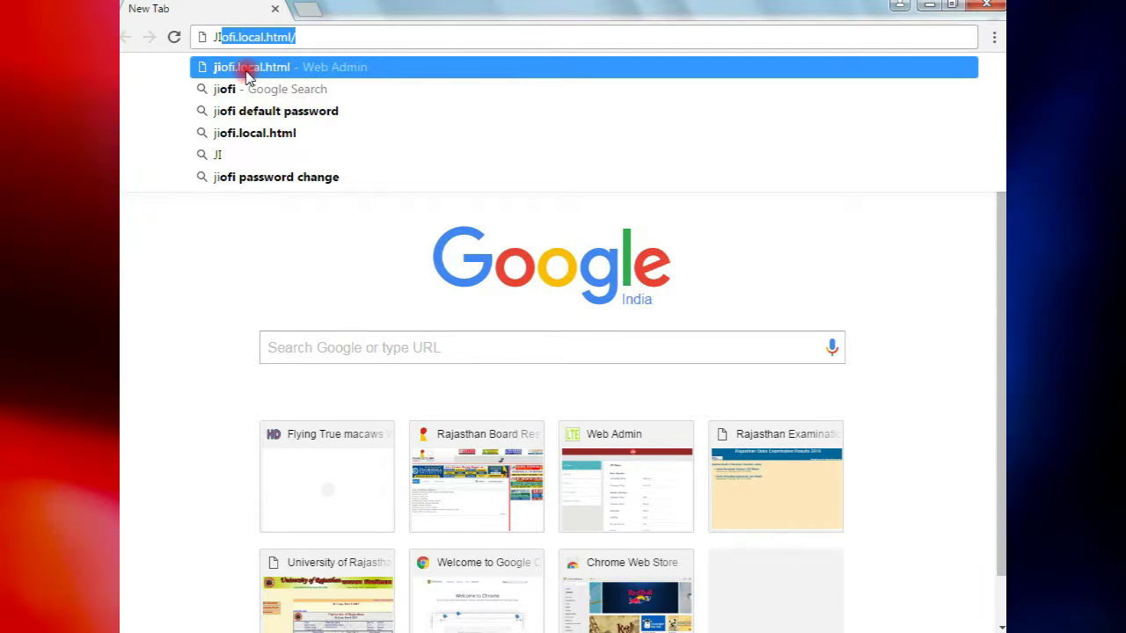
pyautogui.click(298, 37)
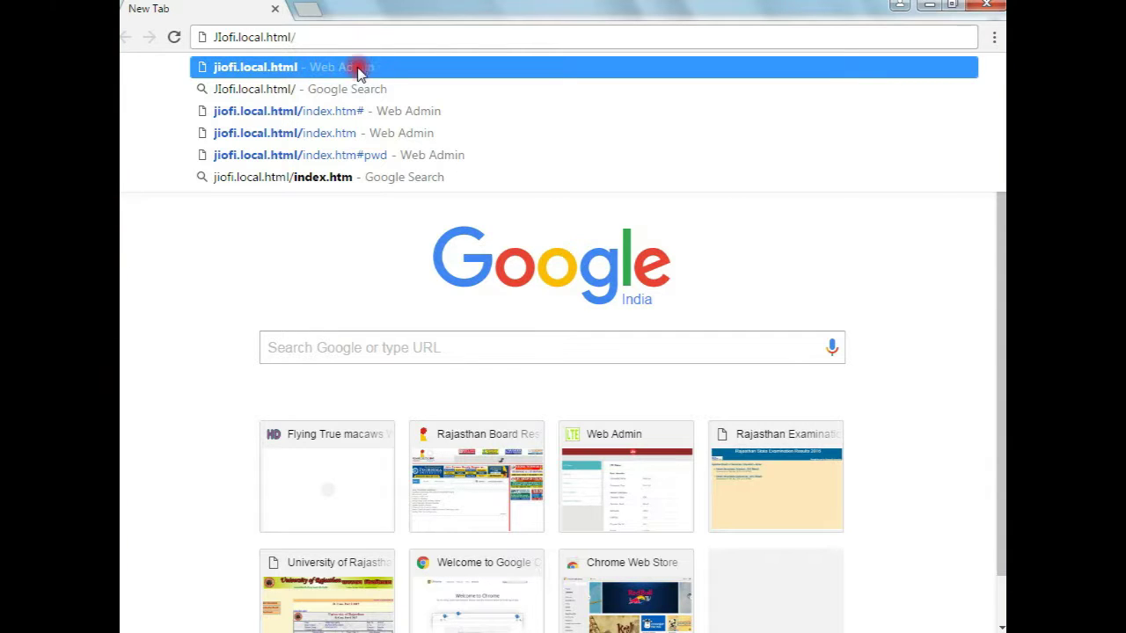
pyautogui.click(272, 68)
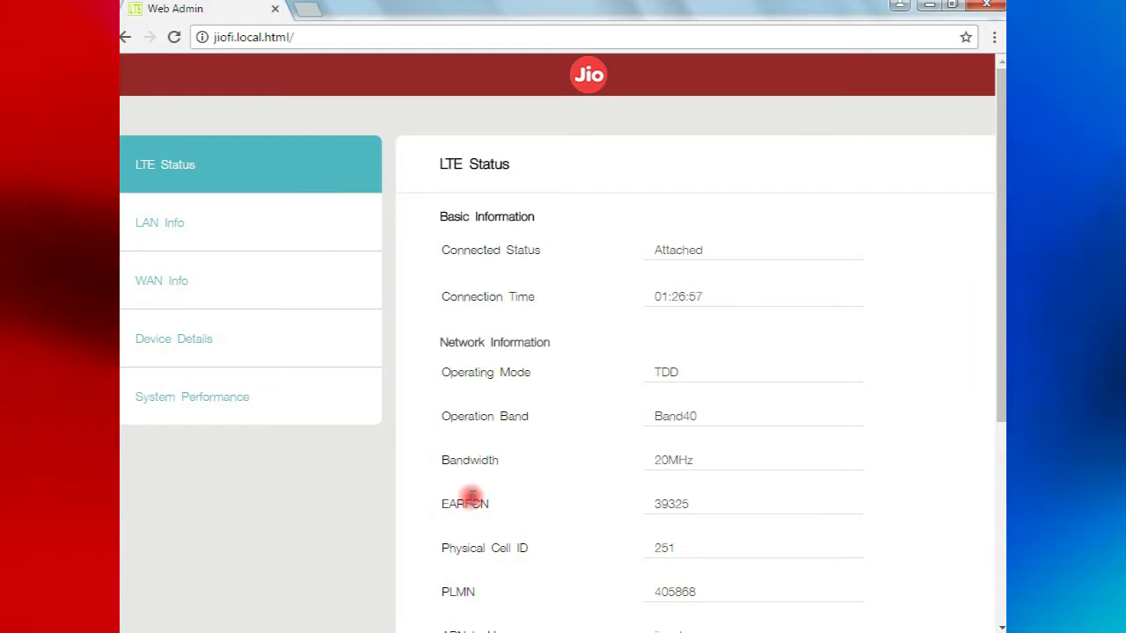
# Reload the JioFi status page and bring up the login form
pyautogui.click(175, 40)
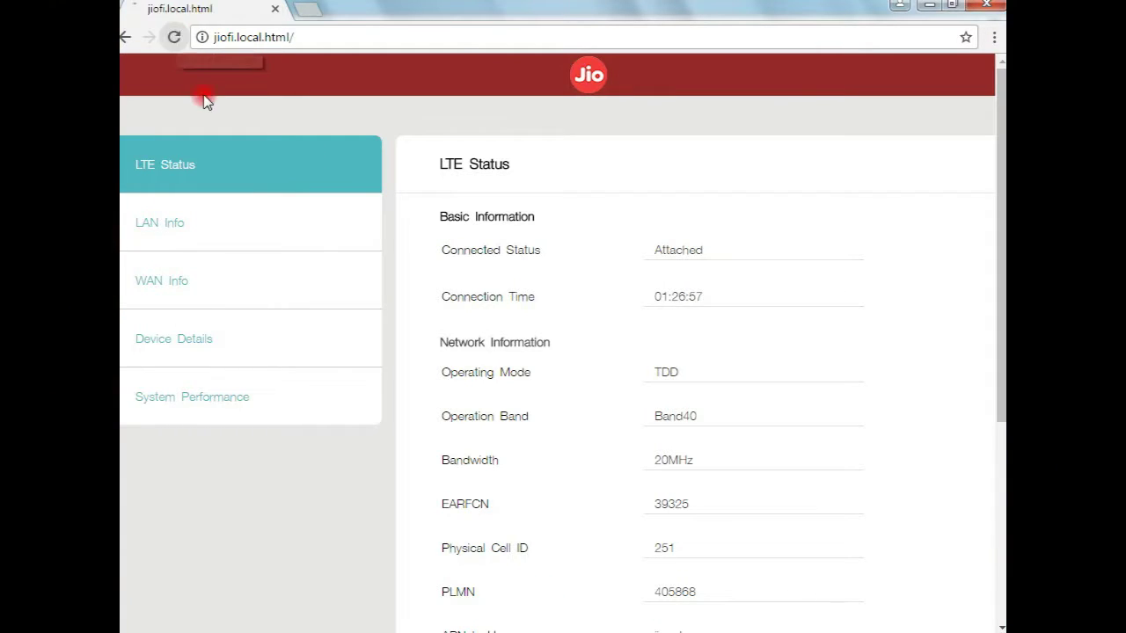
pyautogui.moveTo(586, 621); pyautogui.dragTo(763, 623)
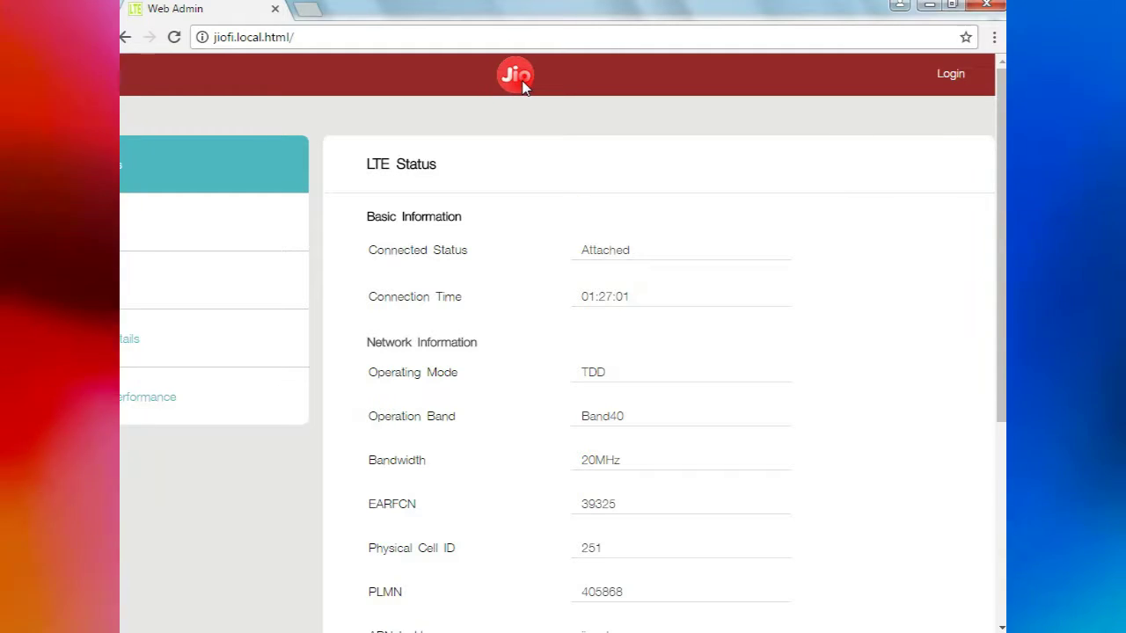
pyautogui.click(957, 80)
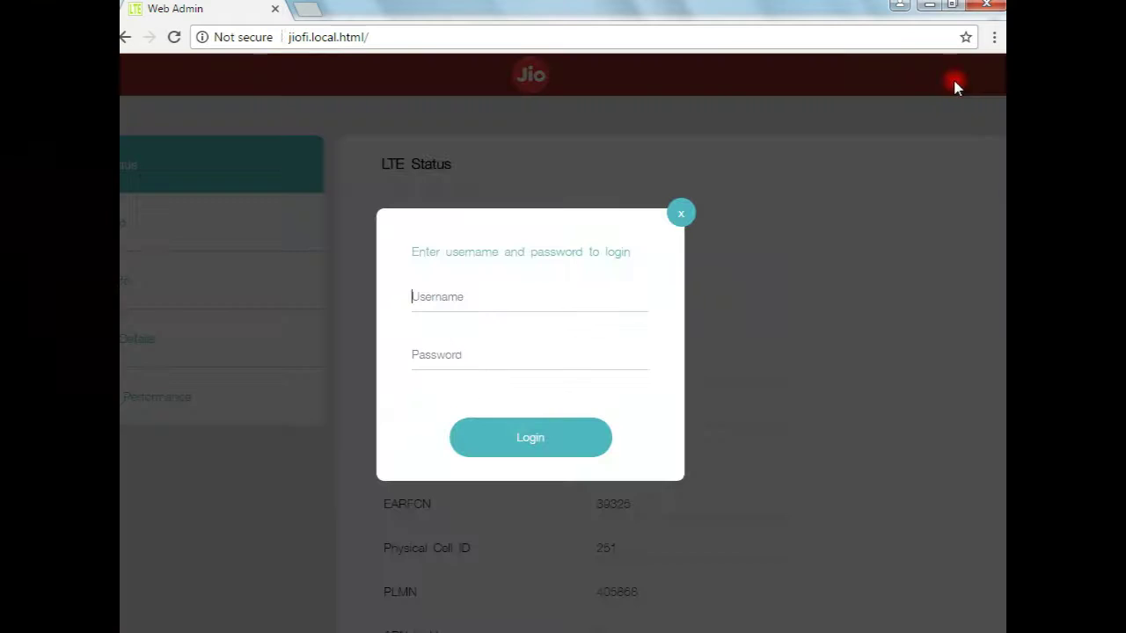
# Enter the admin username, copy it into the Password field, and log in
pyautogui.click(460, 297)
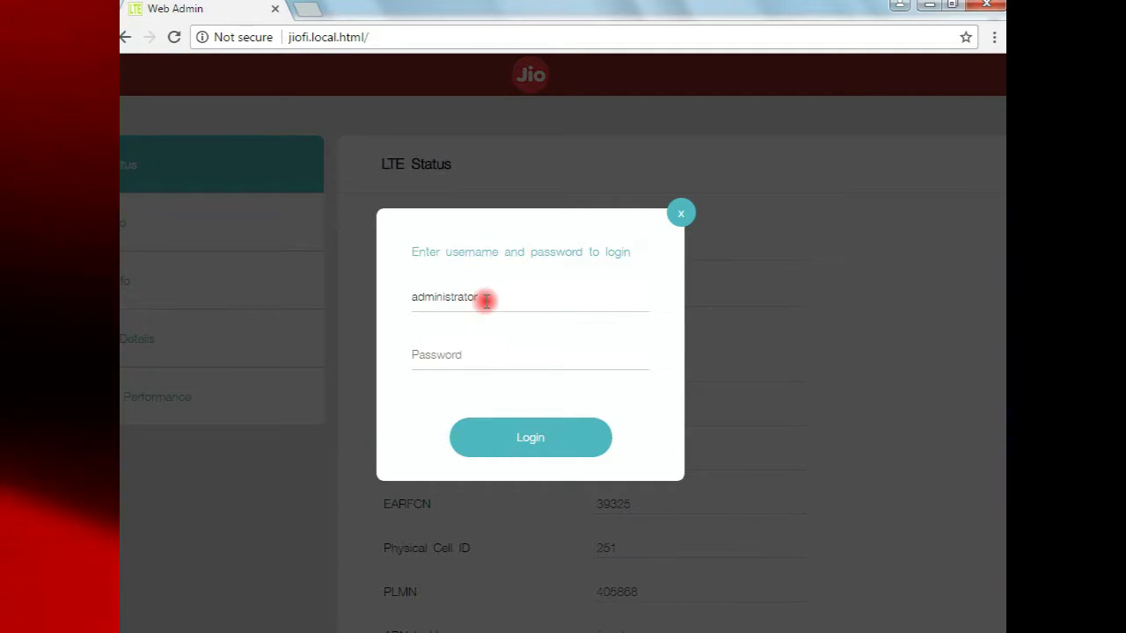
pyautogui.moveTo(482, 299); pyautogui.dragTo(405, 301)
pyautogui.rightClick(435, 296)
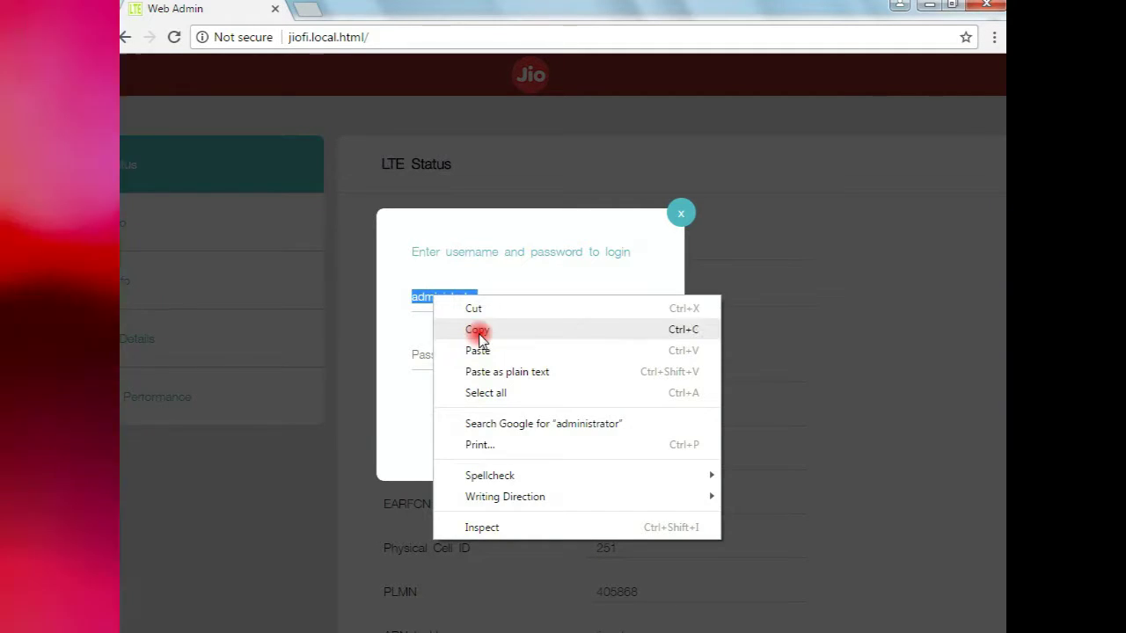
pyautogui.click(475, 329)
pyautogui.click(455, 358)
pyautogui.rightClick(455, 357)
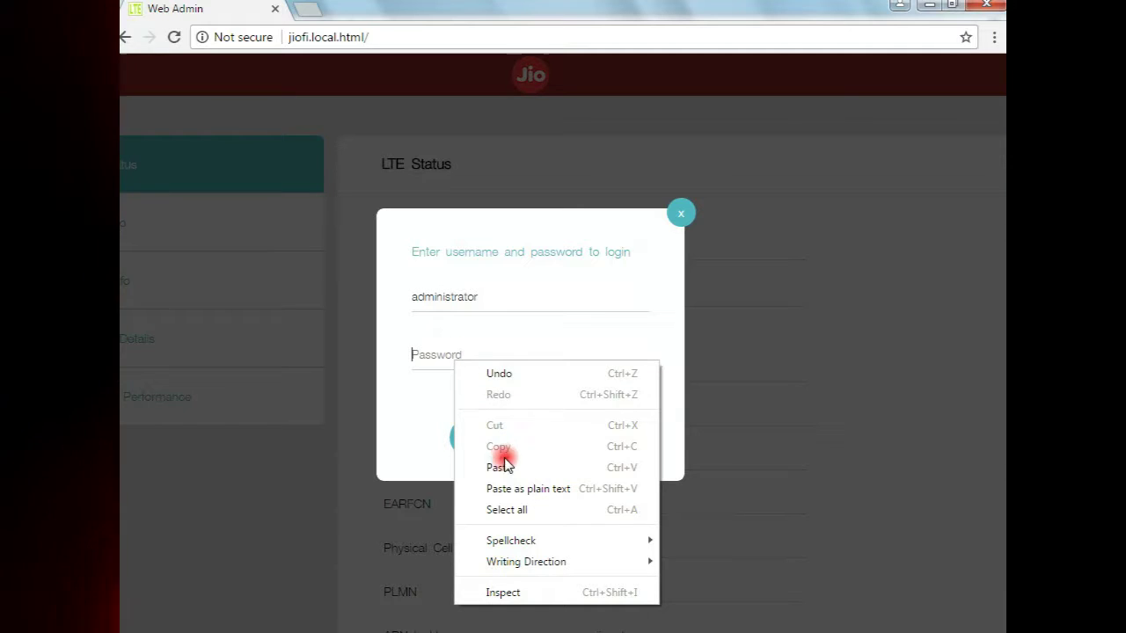
pyautogui.click(503, 463)
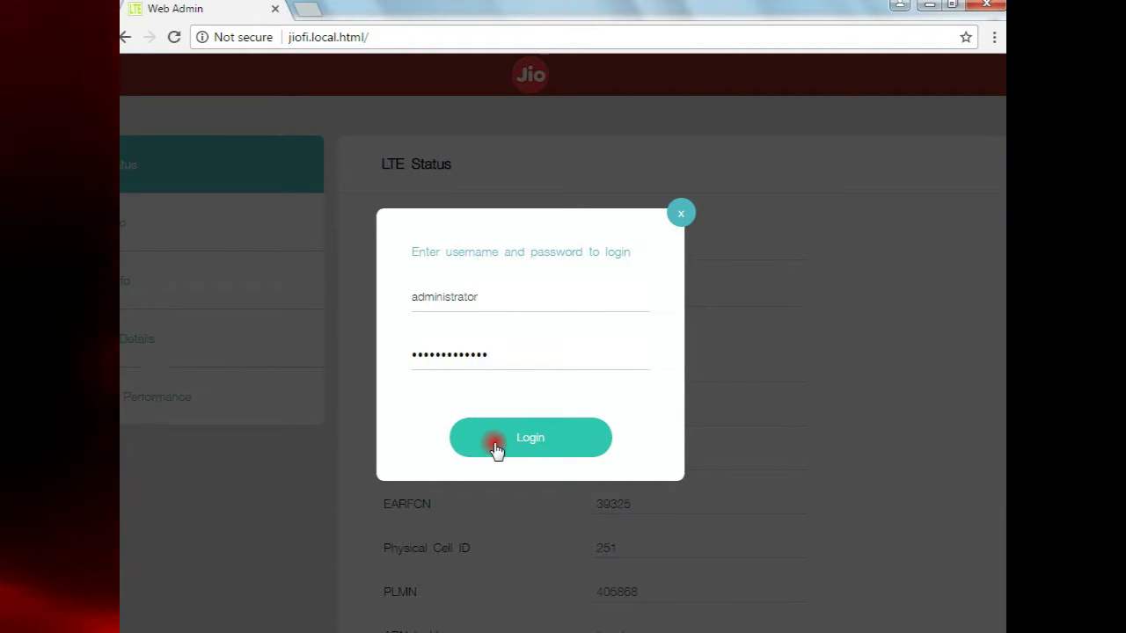
pyautogui.click(495, 444)
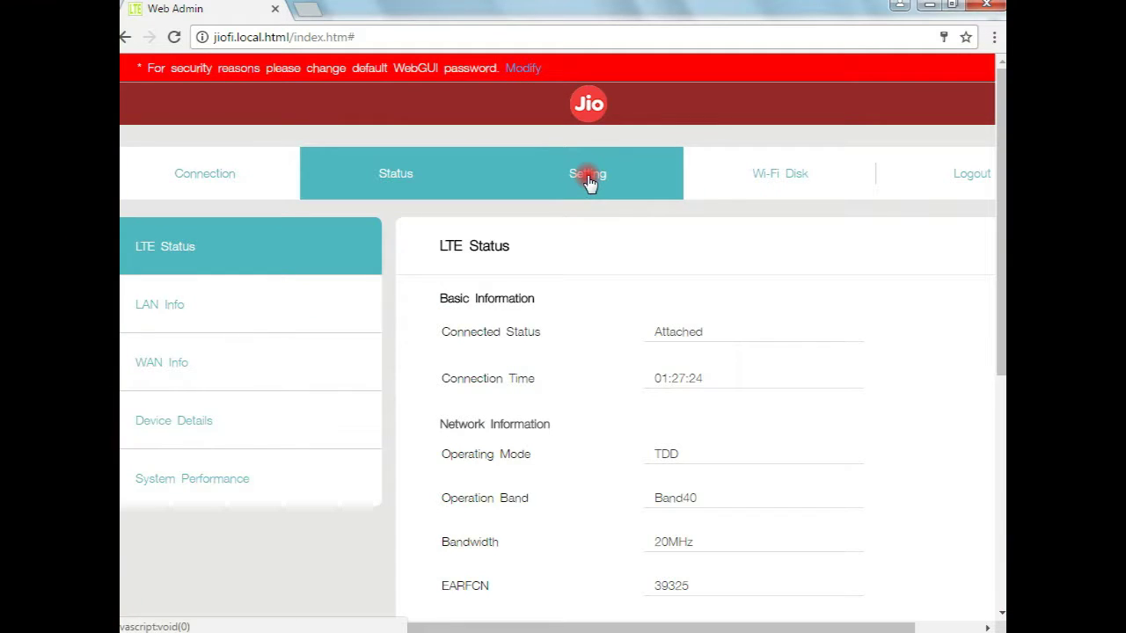
# Go to the Wi-Fi page under the Setting section
pyautogui.click(588, 179)
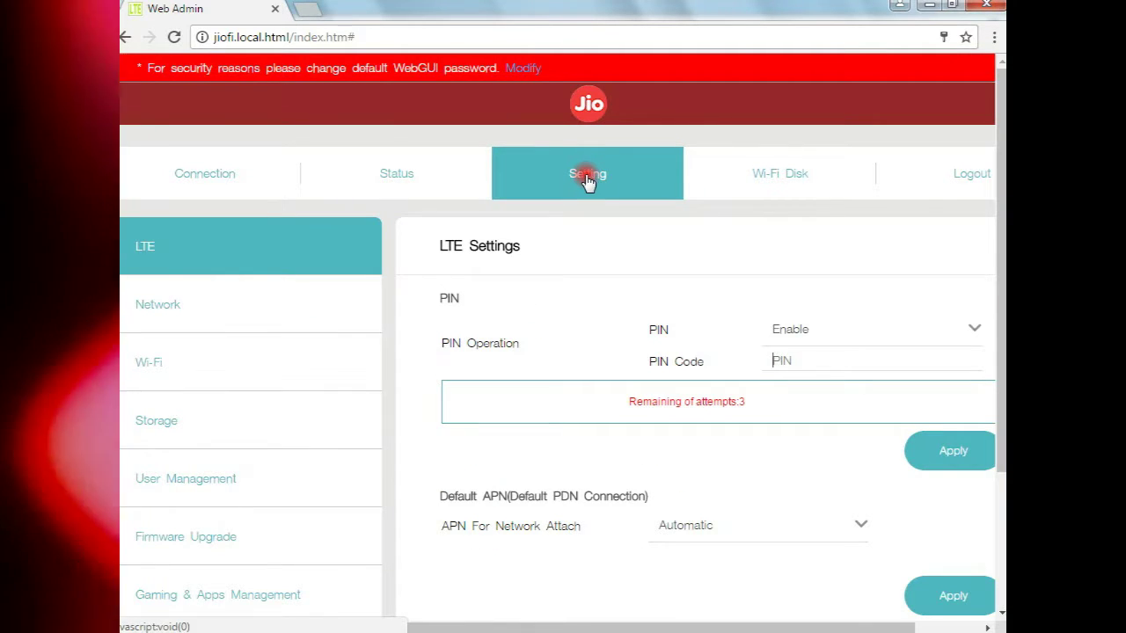
pyautogui.scroll(-2, 366, 305)
pyautogui.click(221, 197)
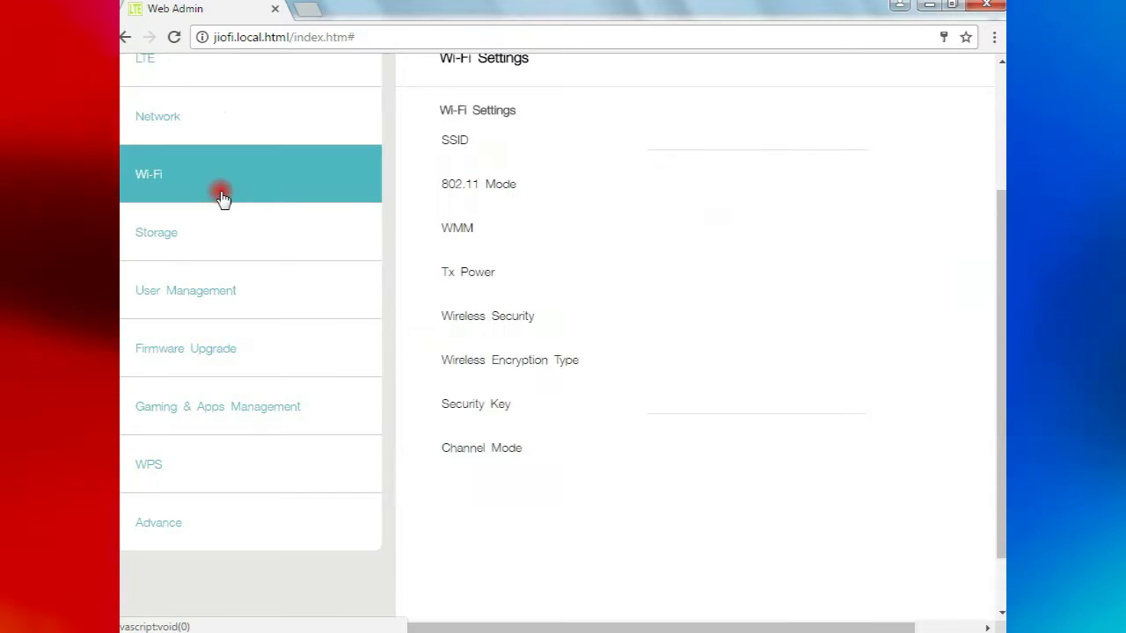
# Replace the Wi-Fi Security Key with a new password and select the current SSID
pyautogui.moveTo(734, 141); pyautogui.dragTo(634, 141)
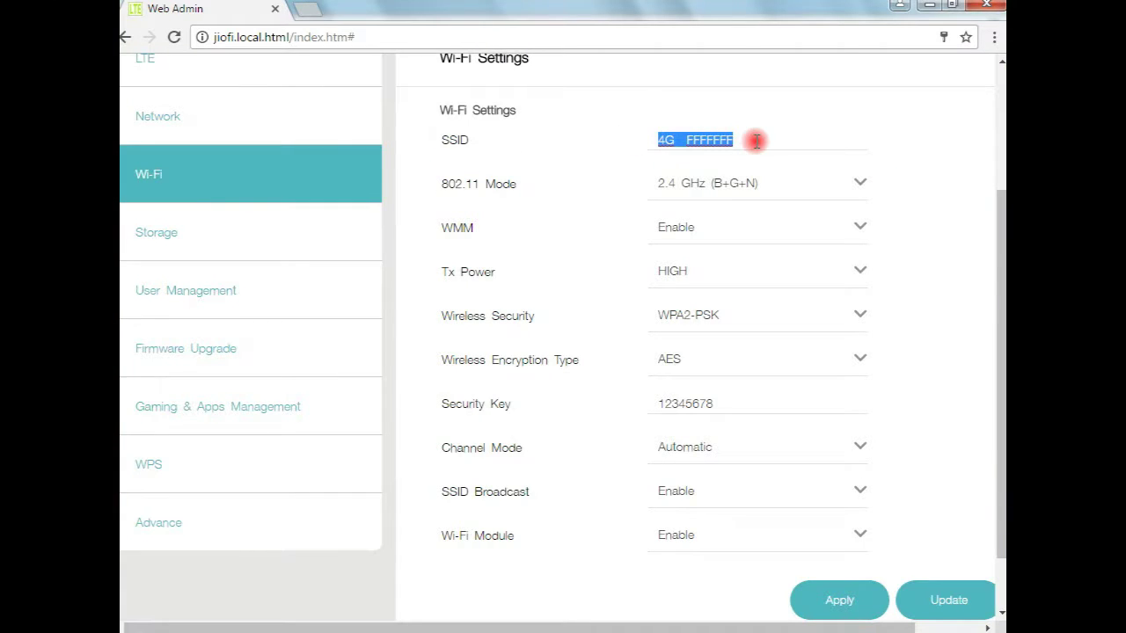
pyautogui.moveTo(754, 139); pyautogui.dragTo(633, 141)
pyautogui.scroll(-2, 752, 234)
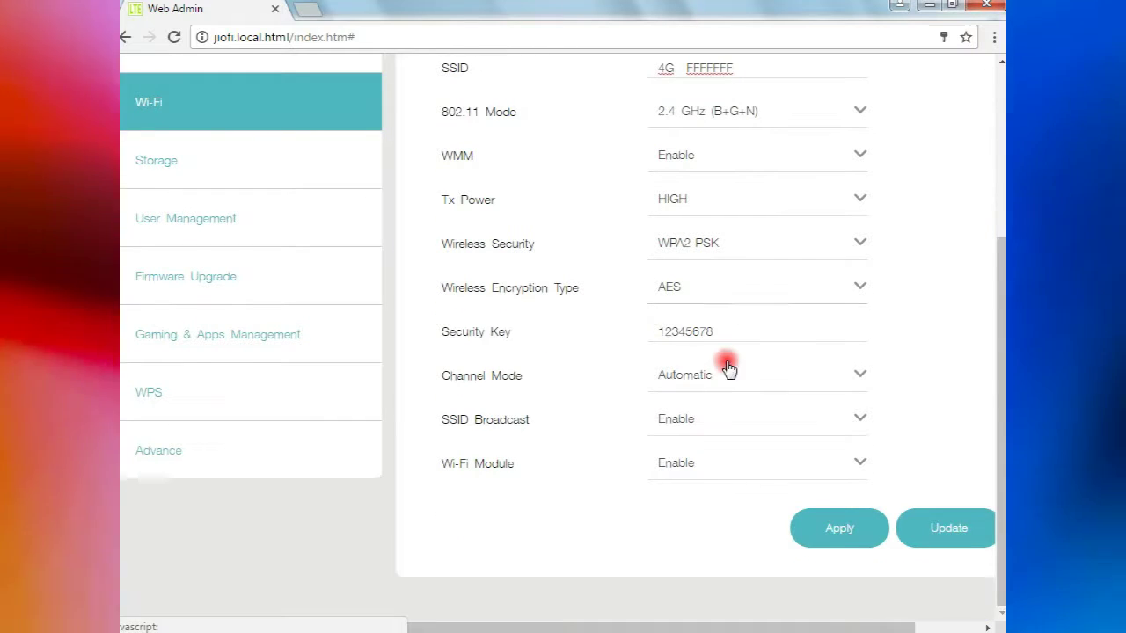
pyautogui.moveTo(726, 332); pyautogui.dragTo(634, 334)
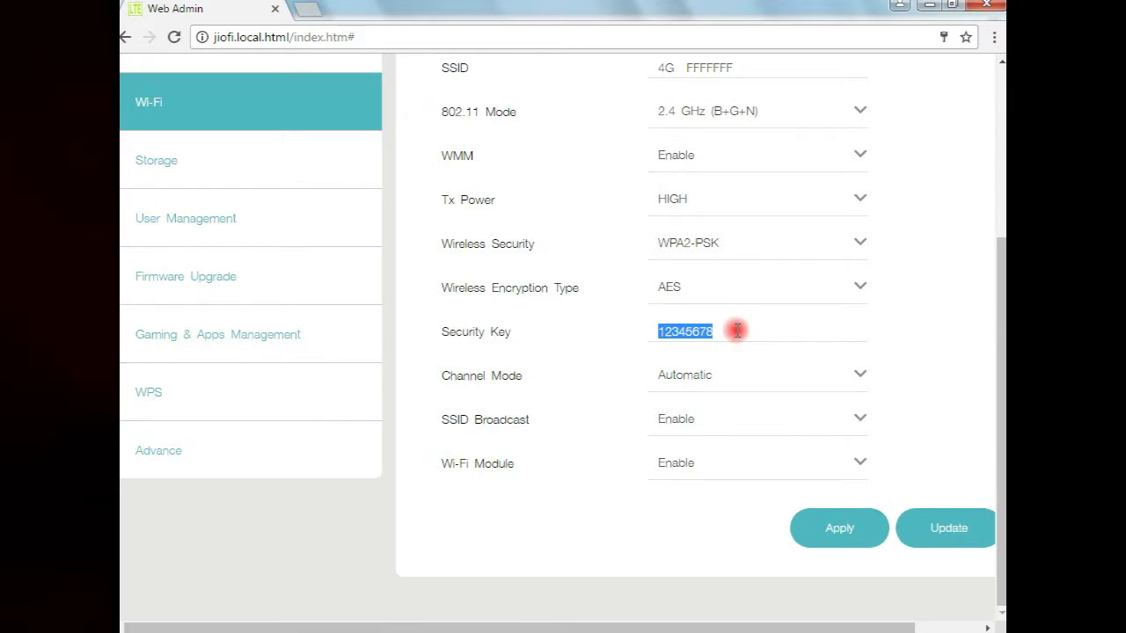
pyautogui.click(737, 331)
pyautogui.doubleClick(730, 327)
pyautogui.scroll(2, 729, 324)
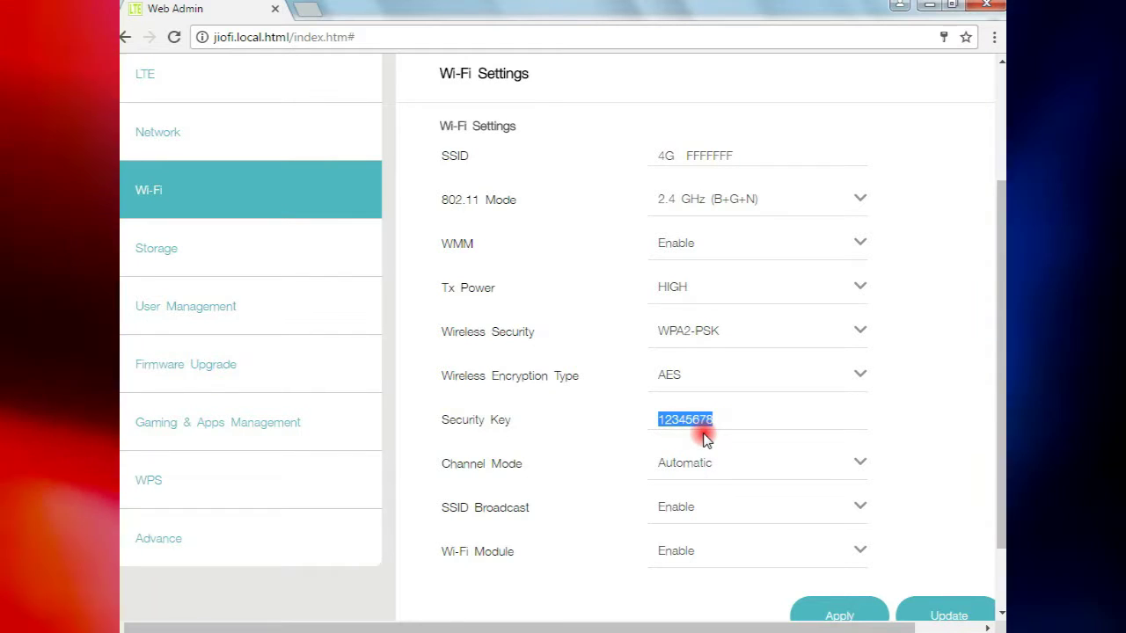
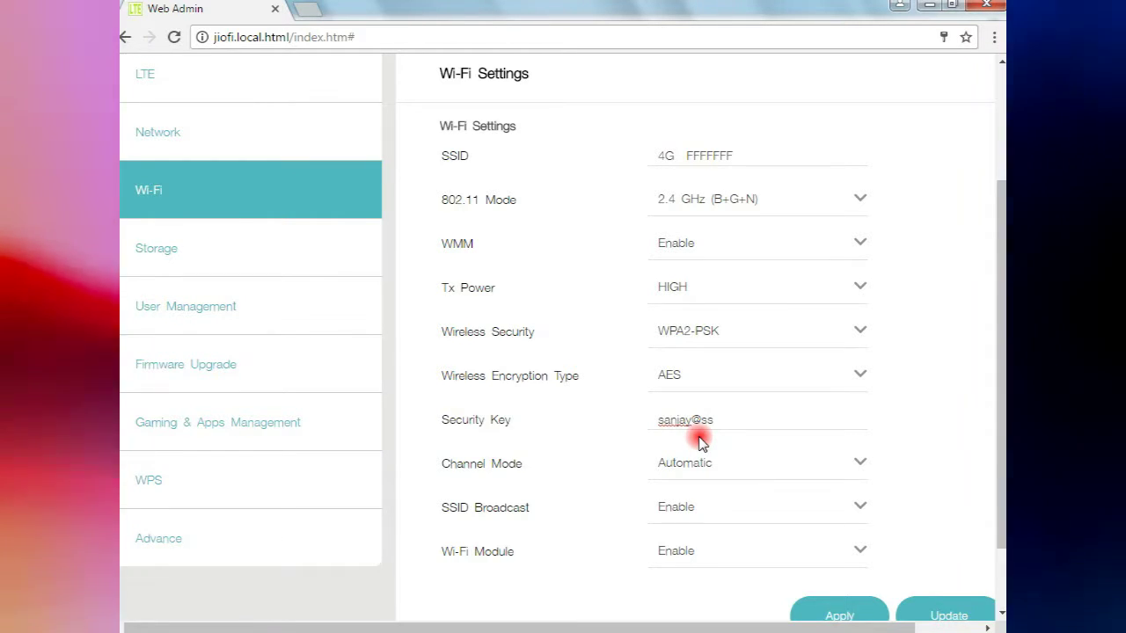
pyautogui.moveTo(752, 153); pyautogui.dragTo(616, 158)
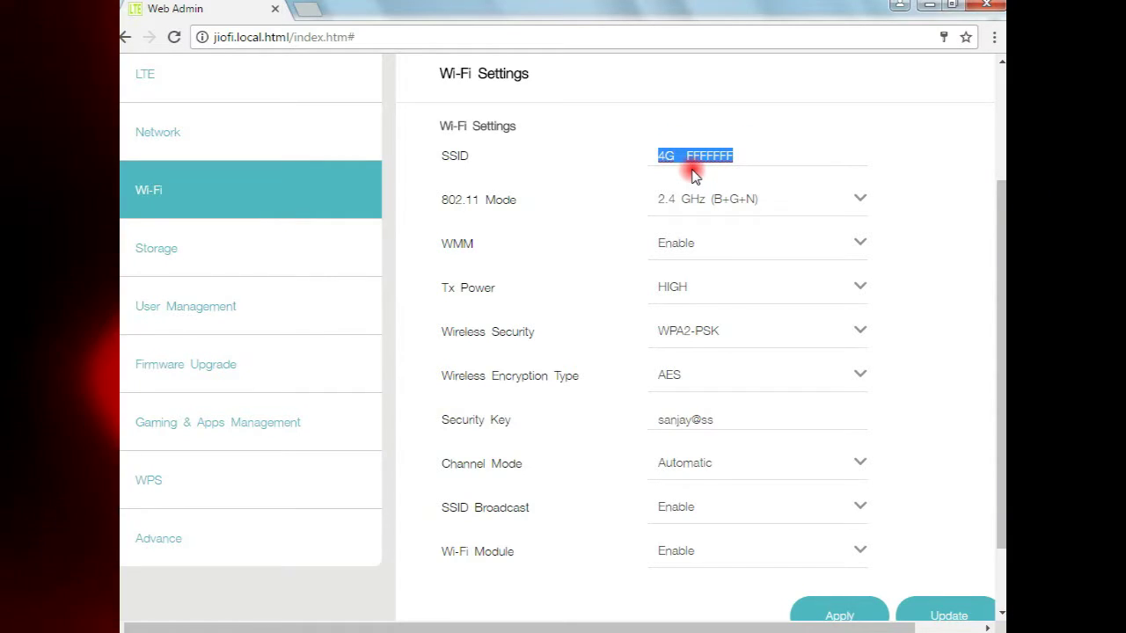
# Rename the SSID from 4G FFFFFFF to '4s Chomu 4G'
pyautogui.write('4d')
pyautogui.press('BackSpace')
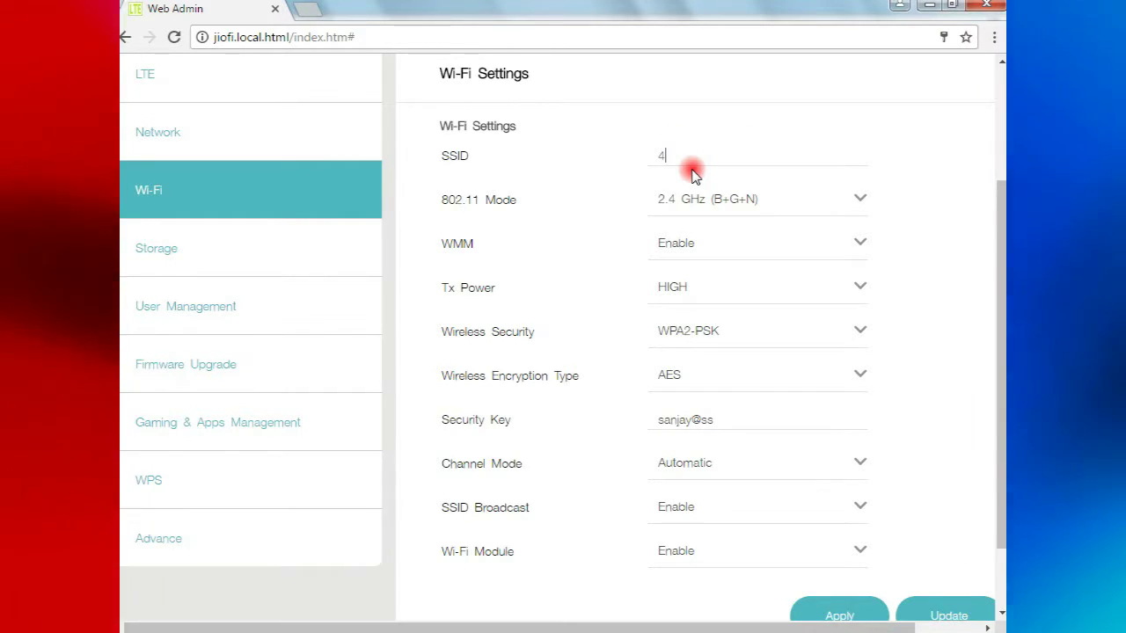
pyautogui.write('s ')
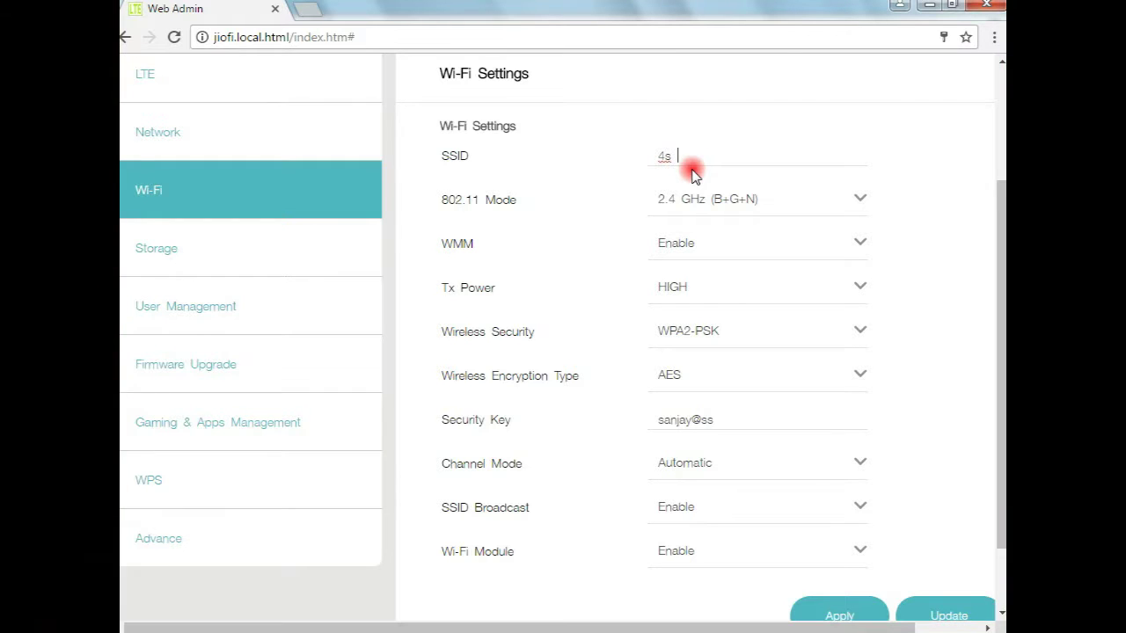
pyautogui.write('Chomu ')
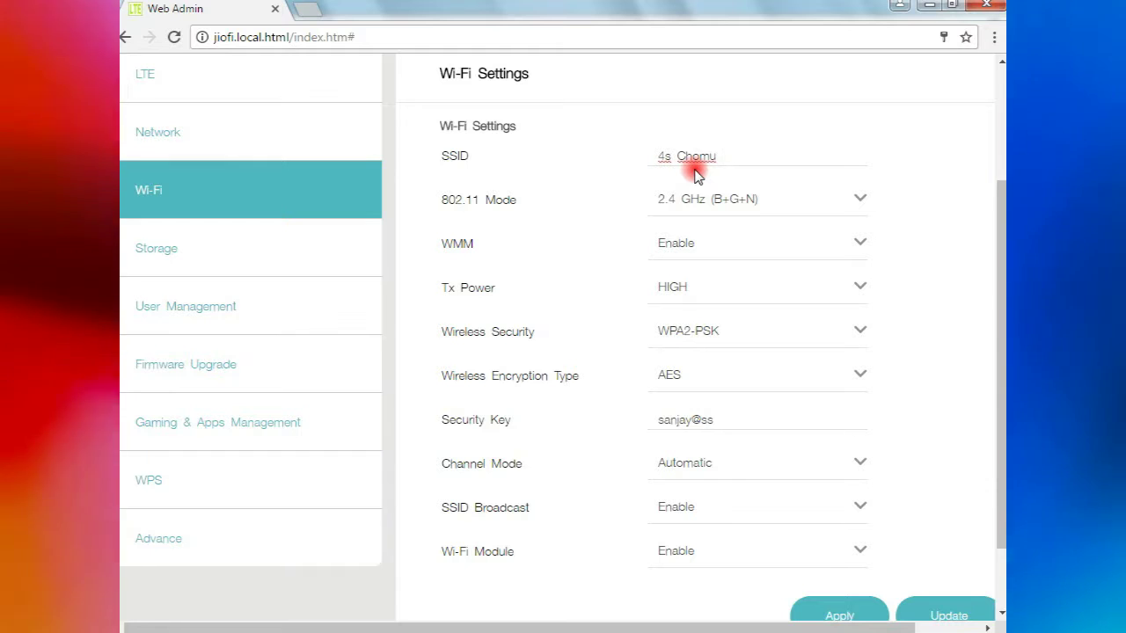
pyautogui.write('4')
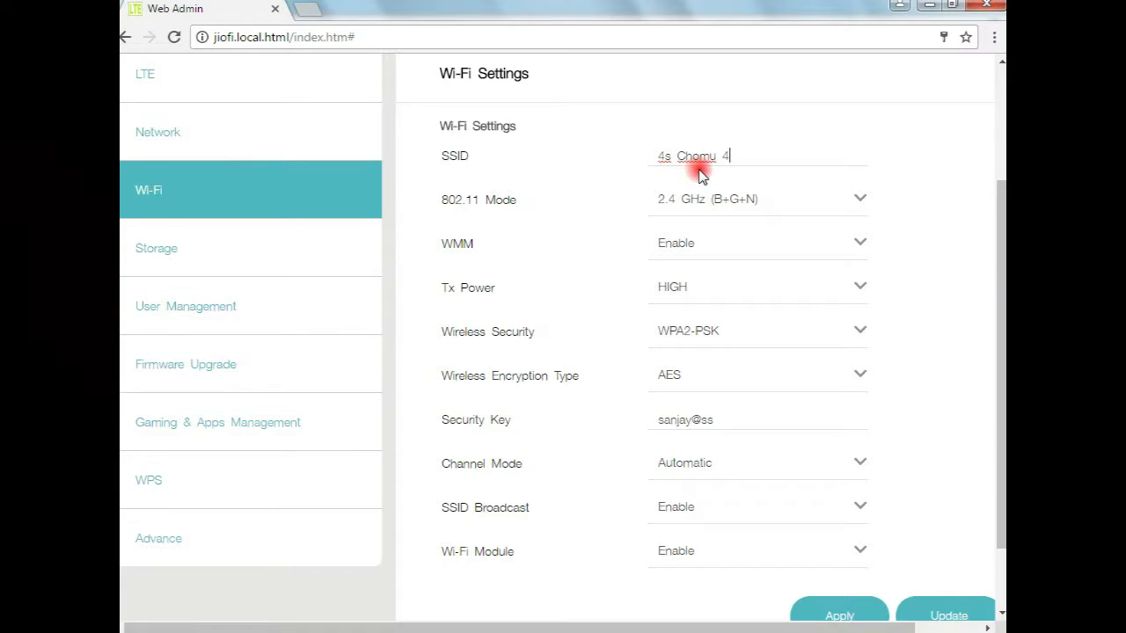
pyautogui.write('G')
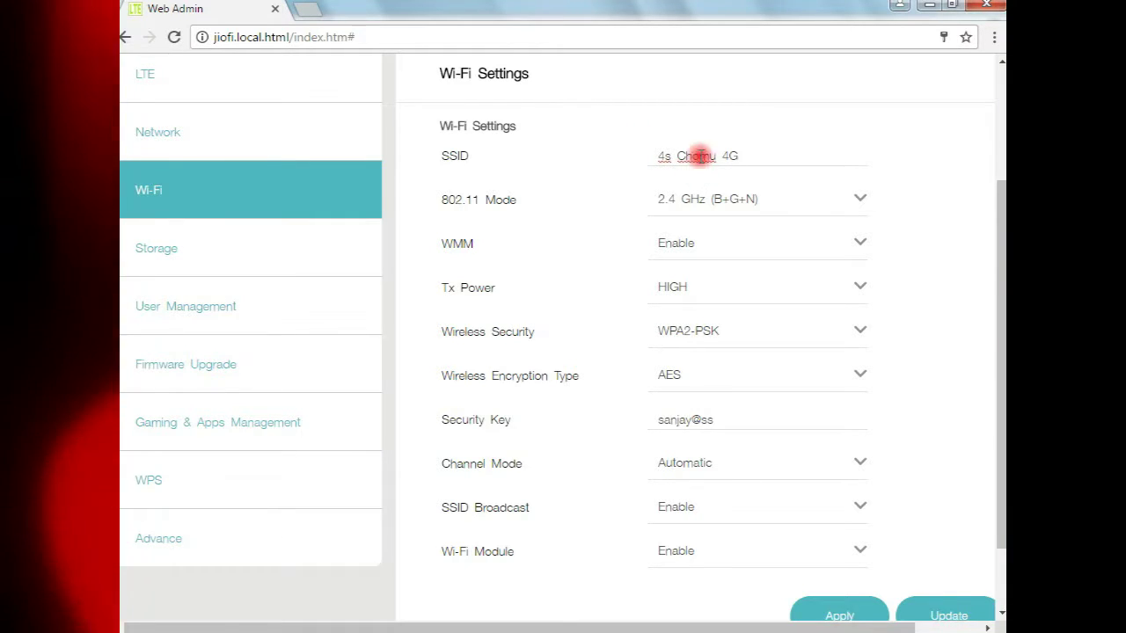
pyautogui.scroll(-1, 730, 176)
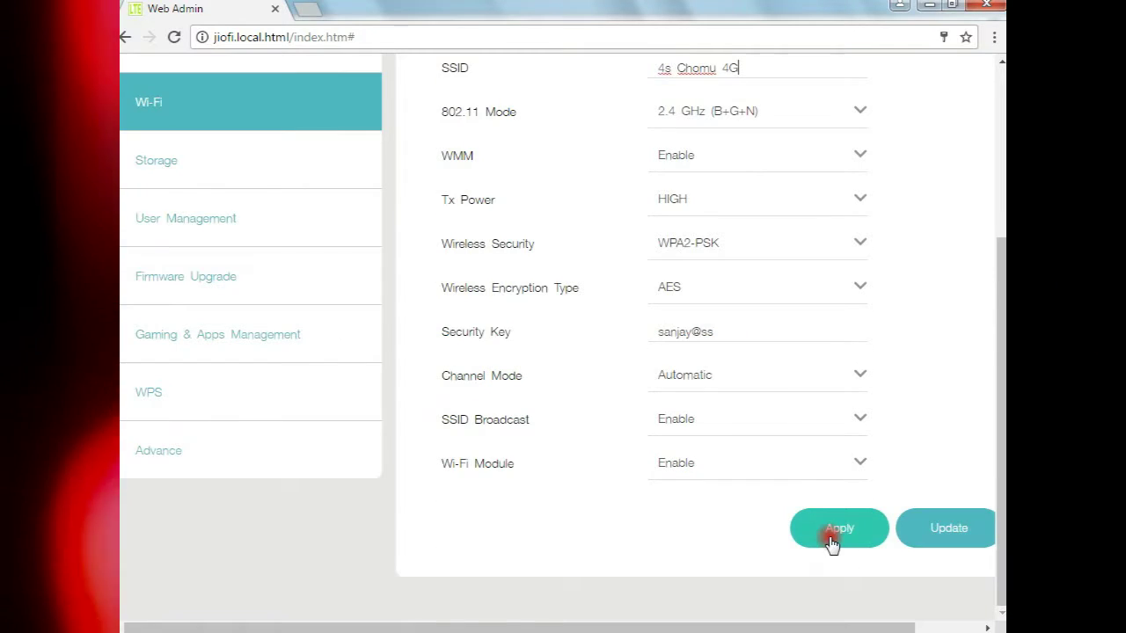
# Apply the new Wi-Fi settings and confirm the Wi-Fi module restart
pyautogui.click(831, 538)
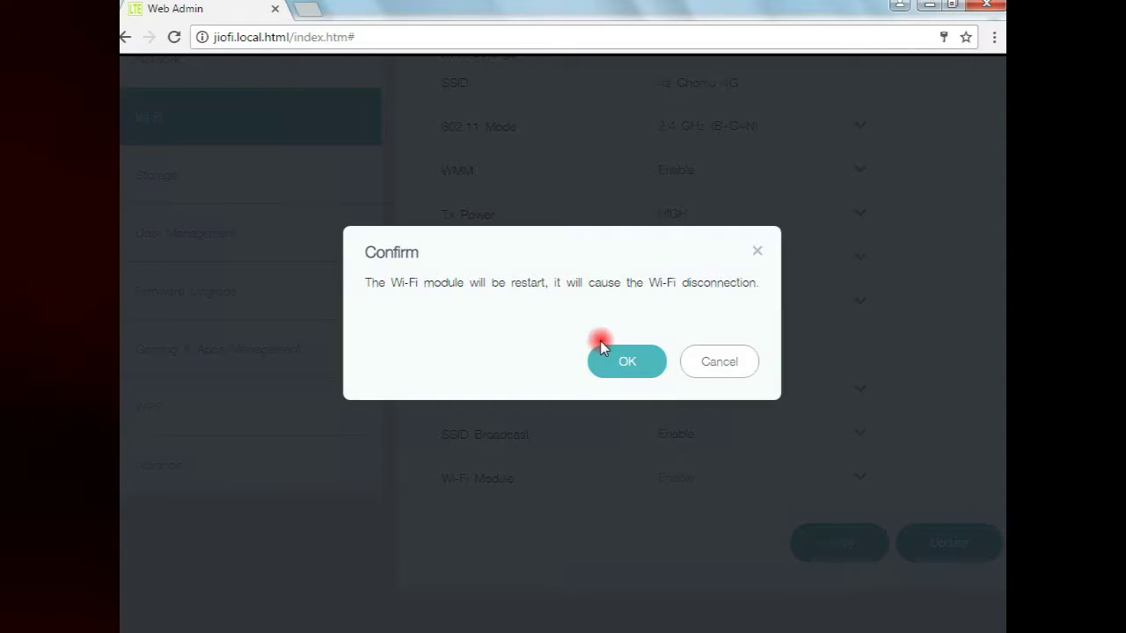
pyautogui.click(624, 360)
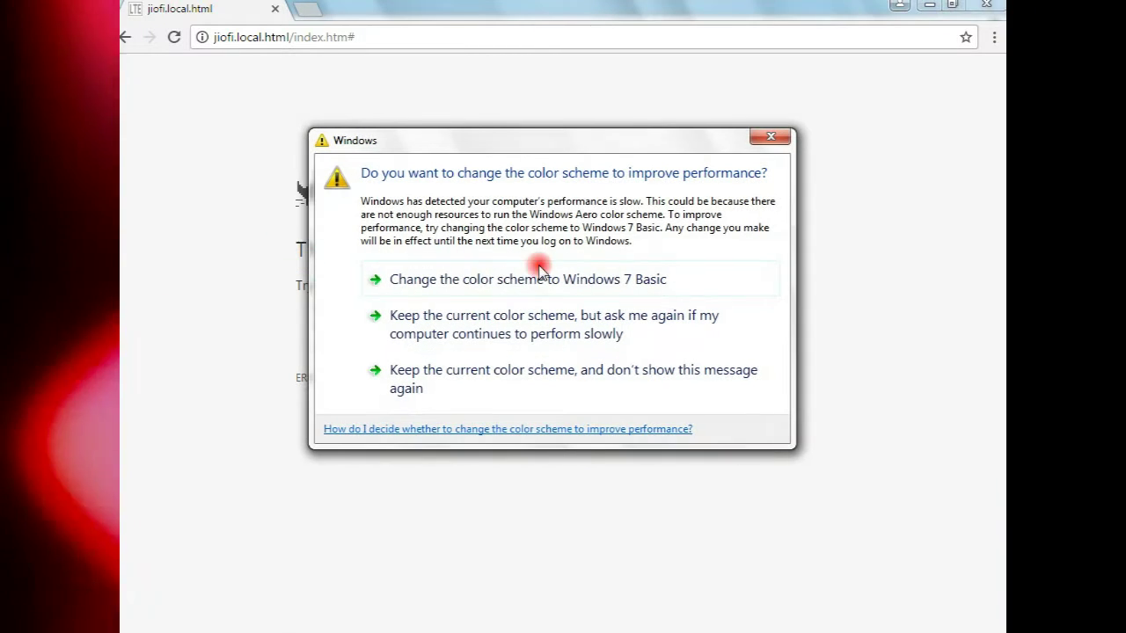
# Connect the PC to 4s Chomu 4G with the new security key as a public network
pyautogui.click(764, 139)
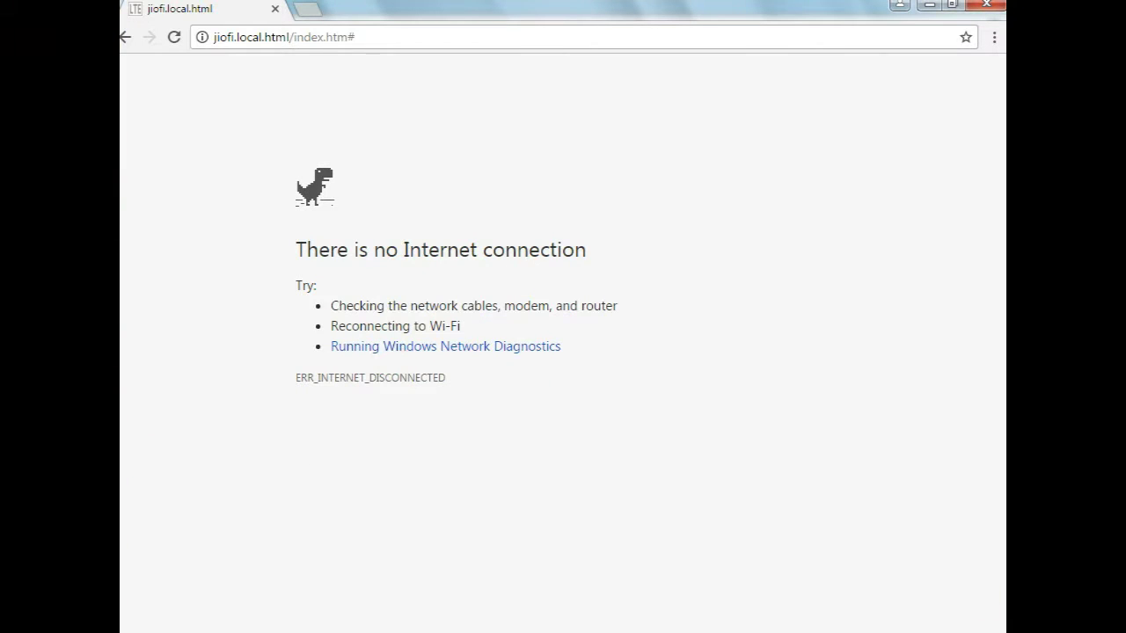
pyautogui.click(879, 632)
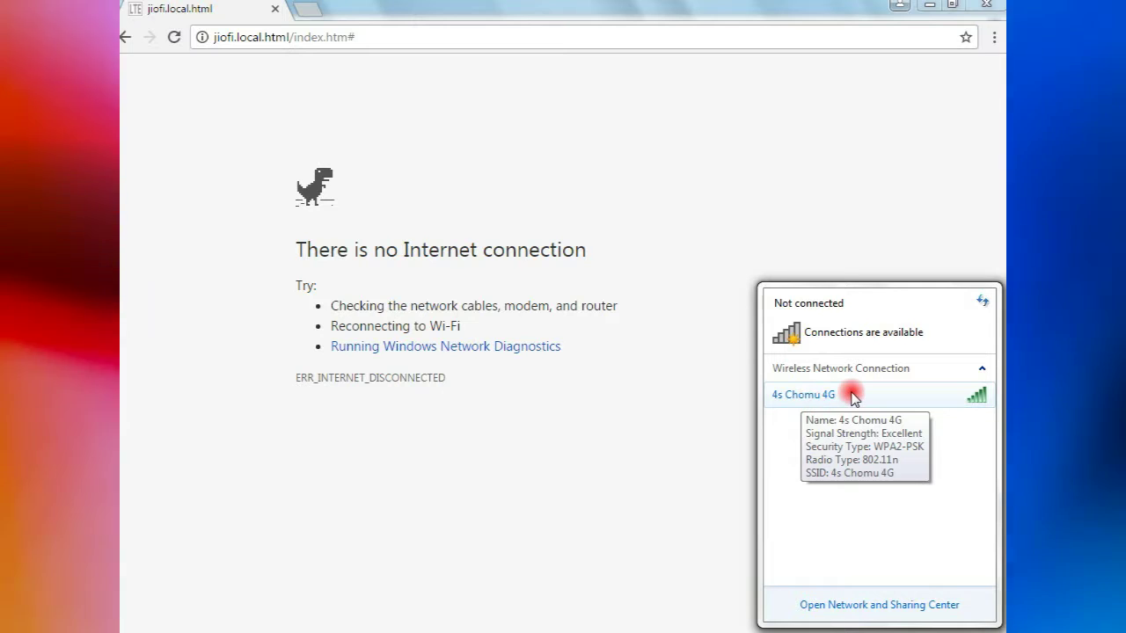
pyautogui.click(853, 398)
pyautogui.click(957, 422)
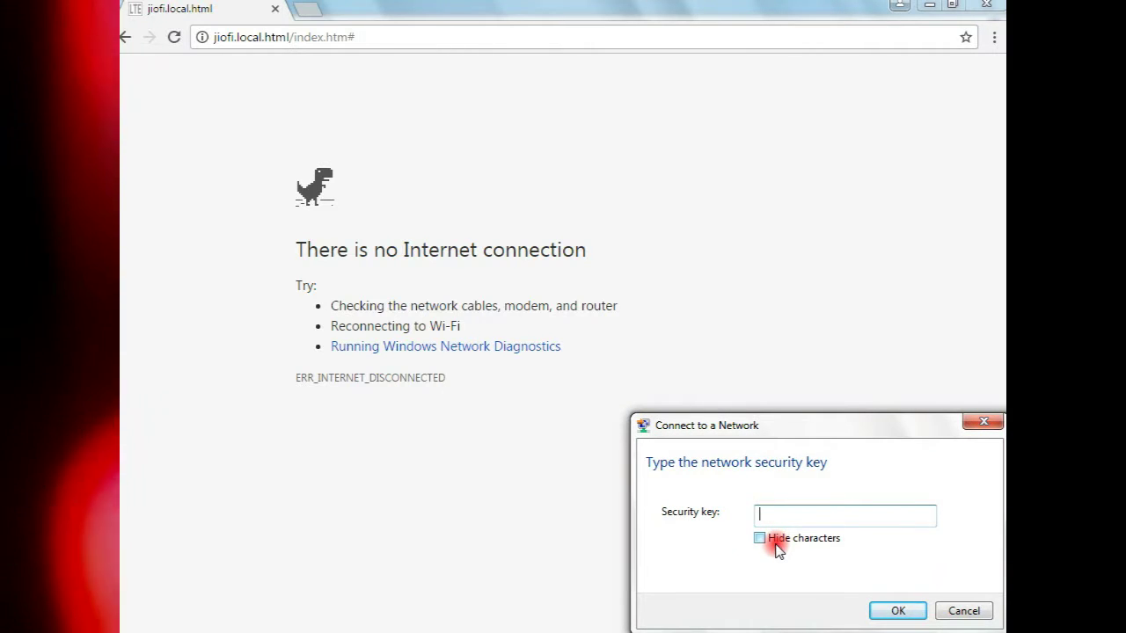
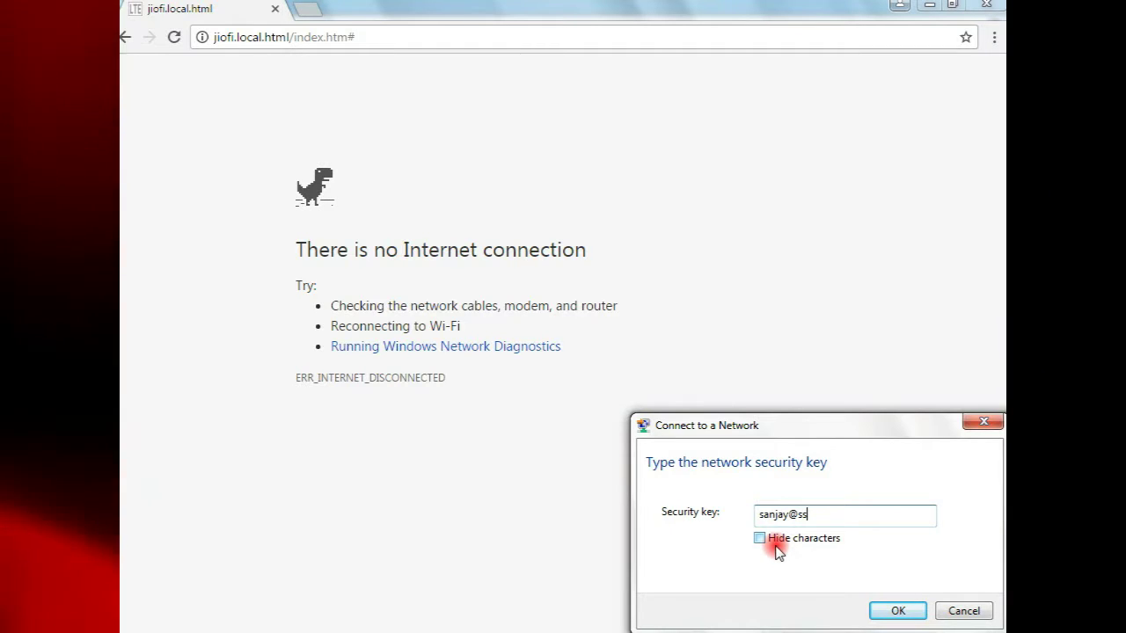
pyautogui.click(893, 613)
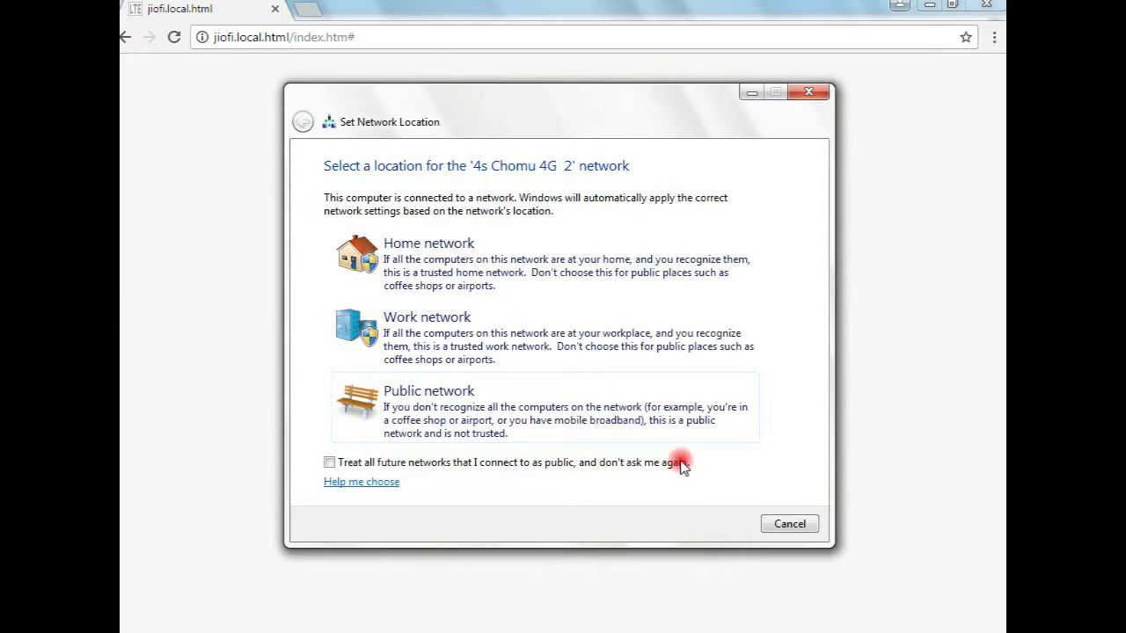
pyautogui.click(636, 409)
pyautogui.click(780, 522)
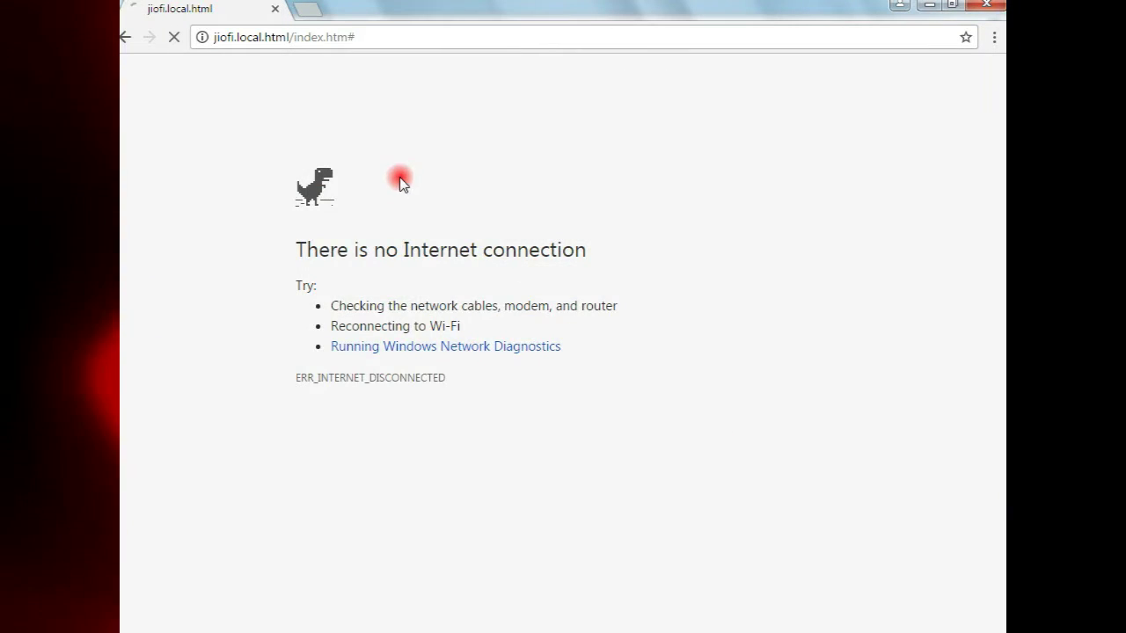
# Open the User Management settings in JioFi Web Admin
pyautogui.scroll(-2, 684, 344)
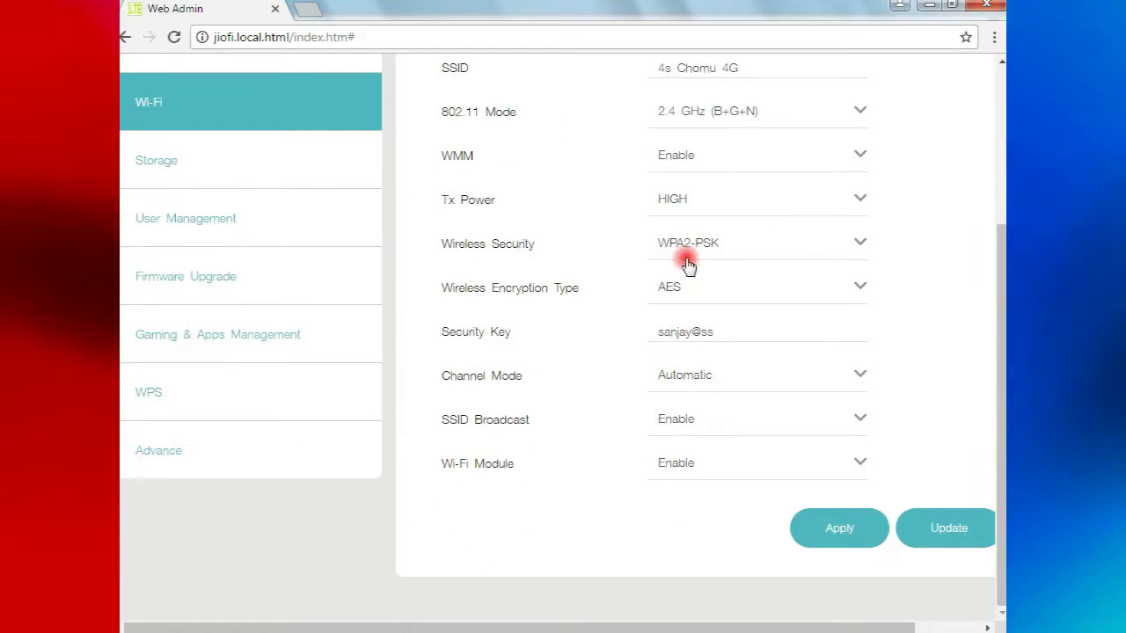
pyautogui.scroll(3, 704, 281)
pyautogui.scroll(-3, 726, 334)
pyautogui.scroll(1, 467, 325)
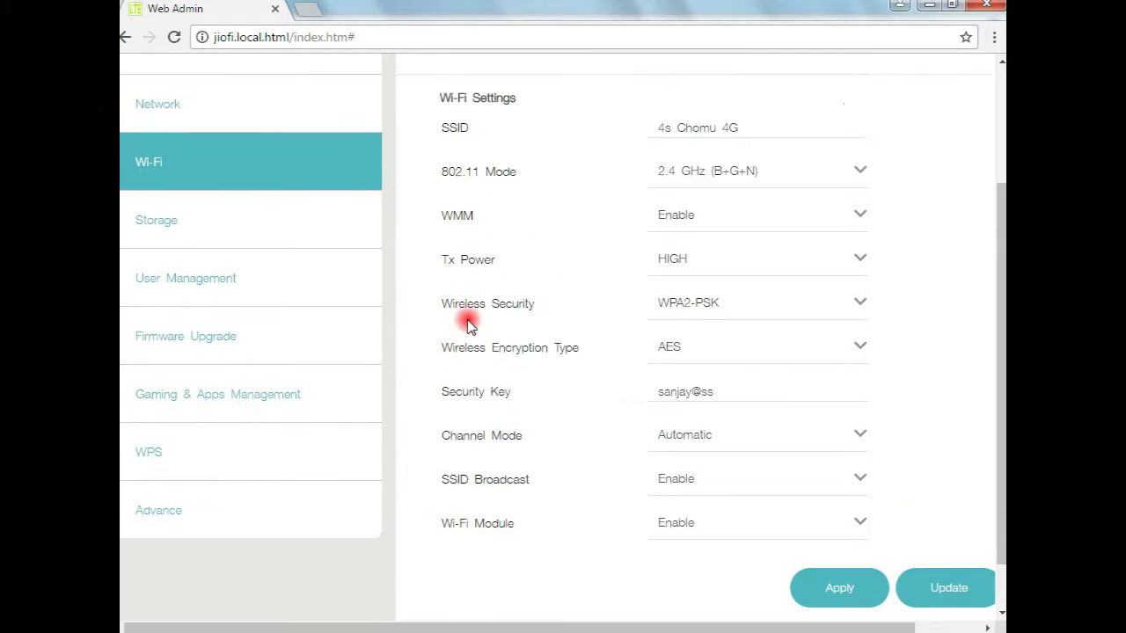
pyautogui.scroll(2, 467, 326)
pyautogui.click(261, 400)
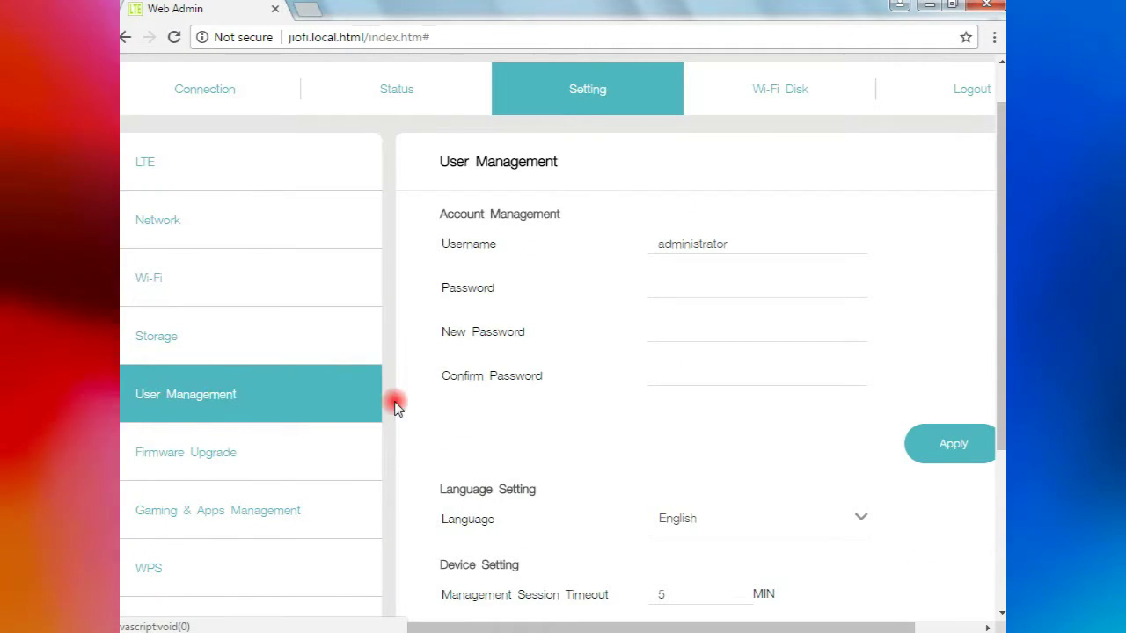
# Enter the current admin password and replace the username with a new one
pyautogui.moveTo(749, 243); pyautogui.dragTo(631, 254)
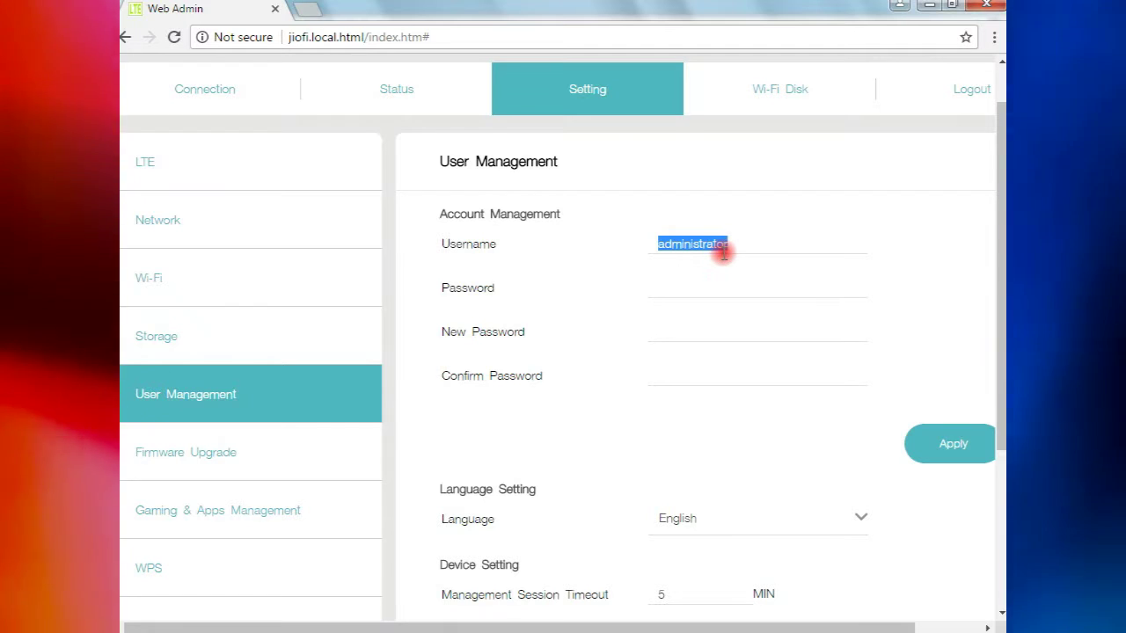
pyautogui.click(709, 288)
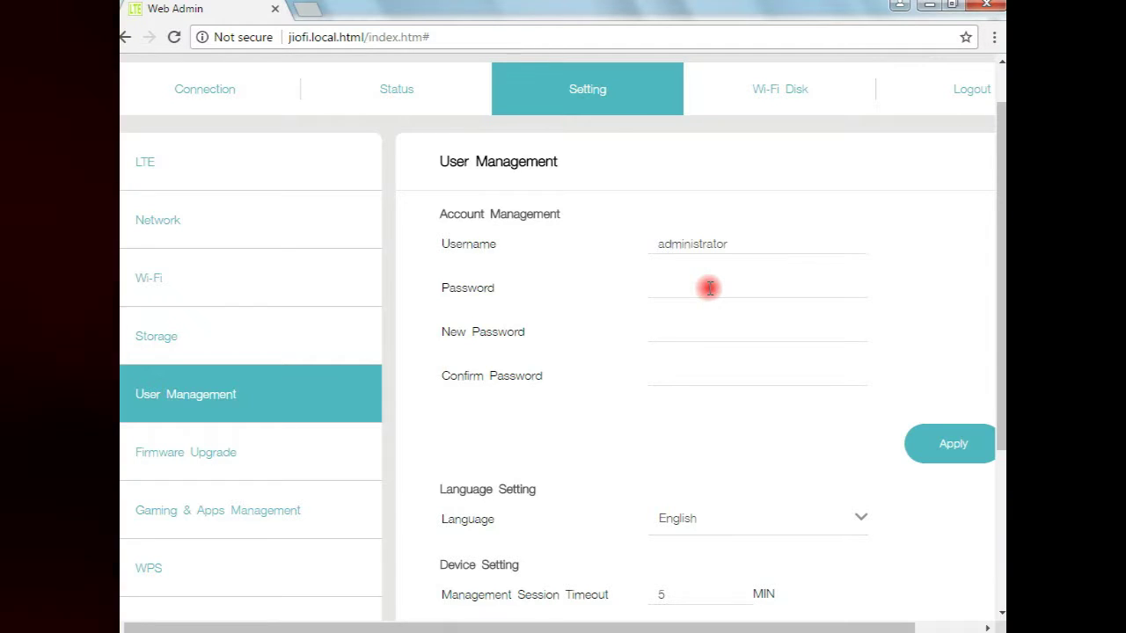
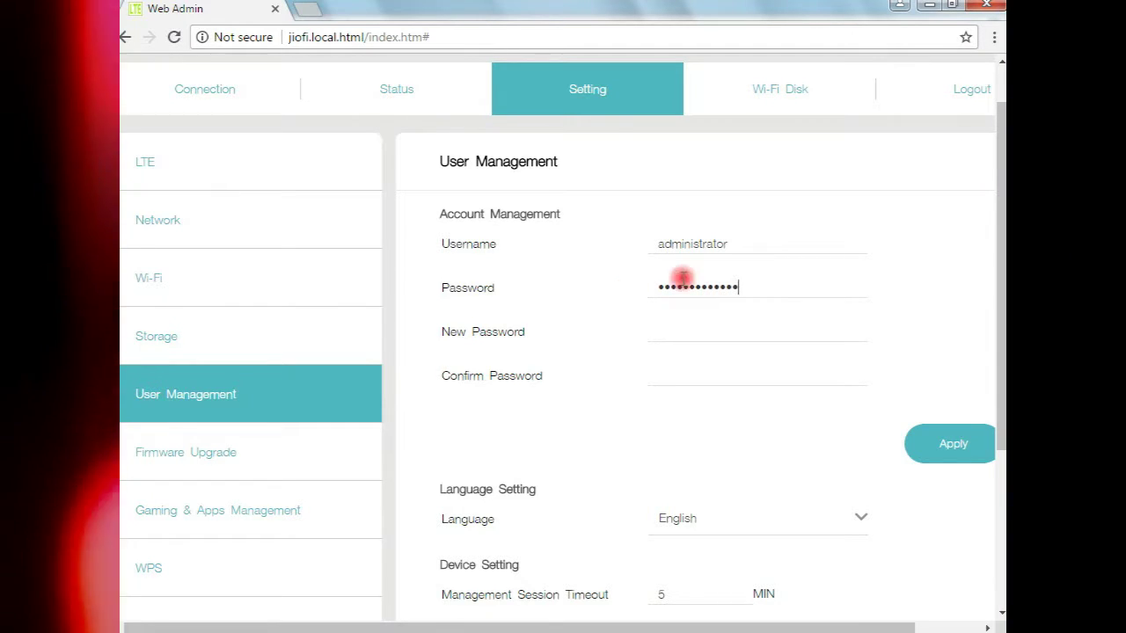
pyautogui.moveTo(722, 244); pyautogui.dragTo(656, 245)
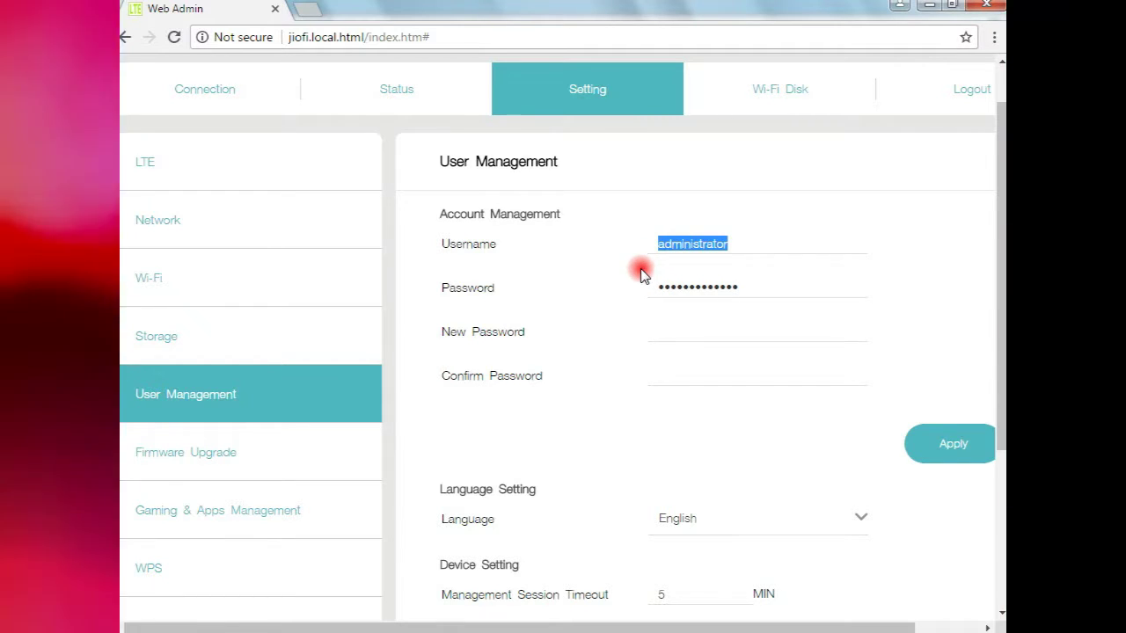
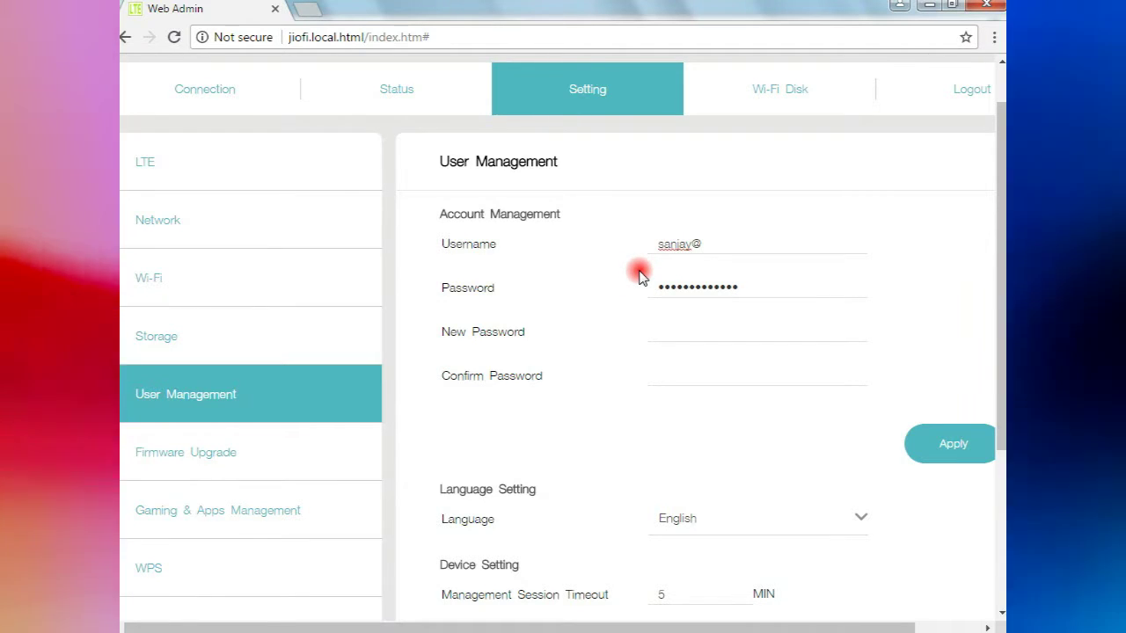
pyautogui.moveTo(716, 247); pyautogui.dragTo(614, 269)
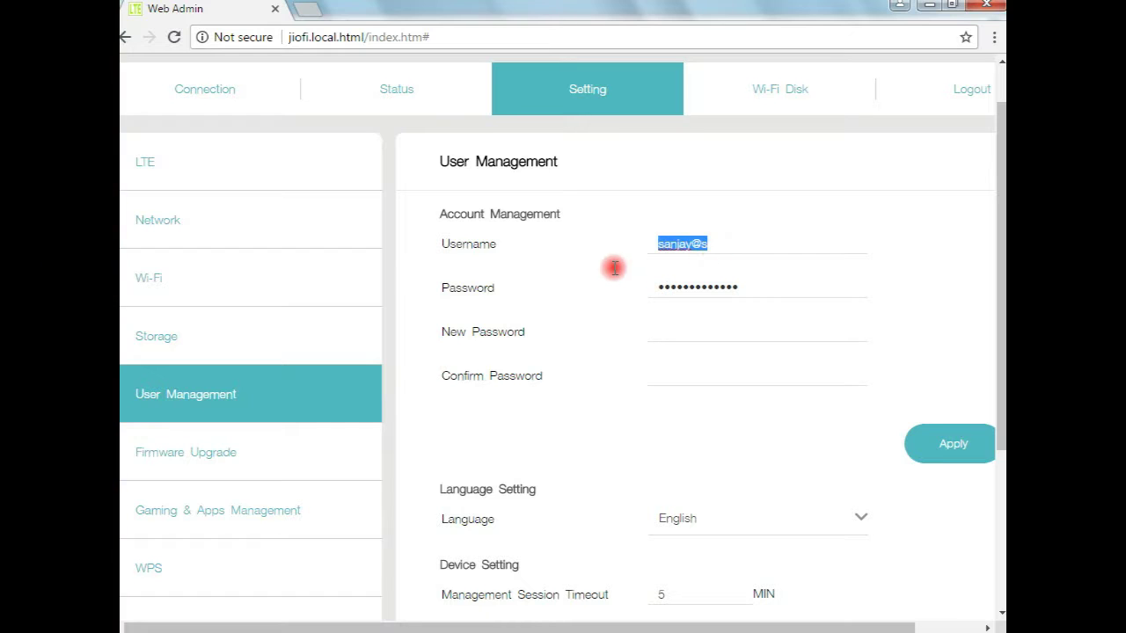
# Enter the new admin password in both password fields and apply
pyautogui.click(710, 336)
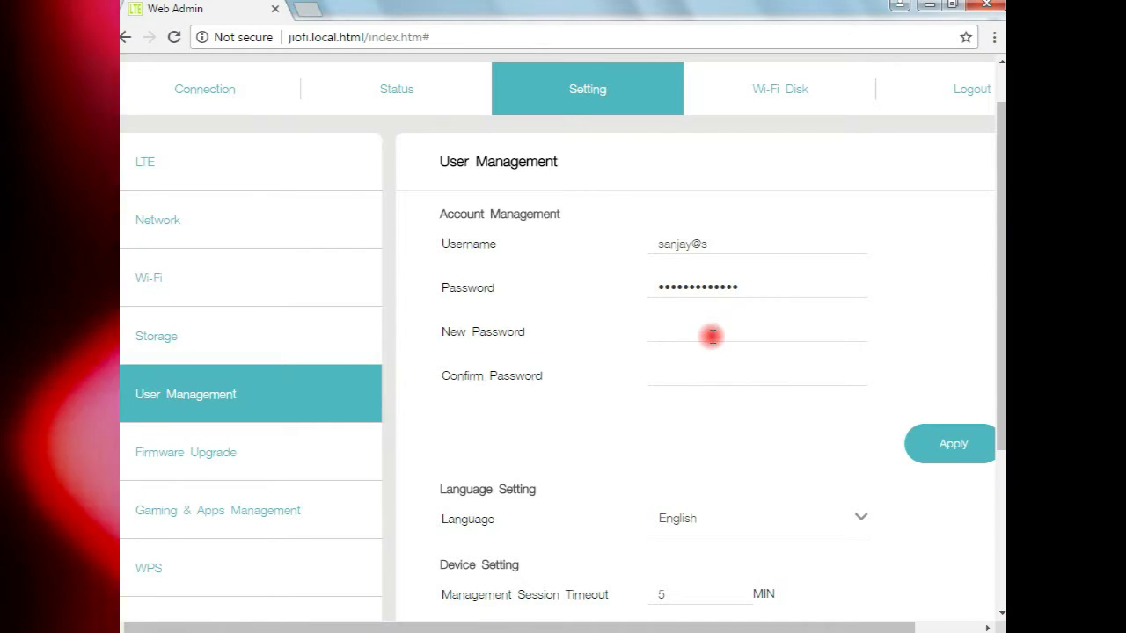
pyautogui.click(706, 380)
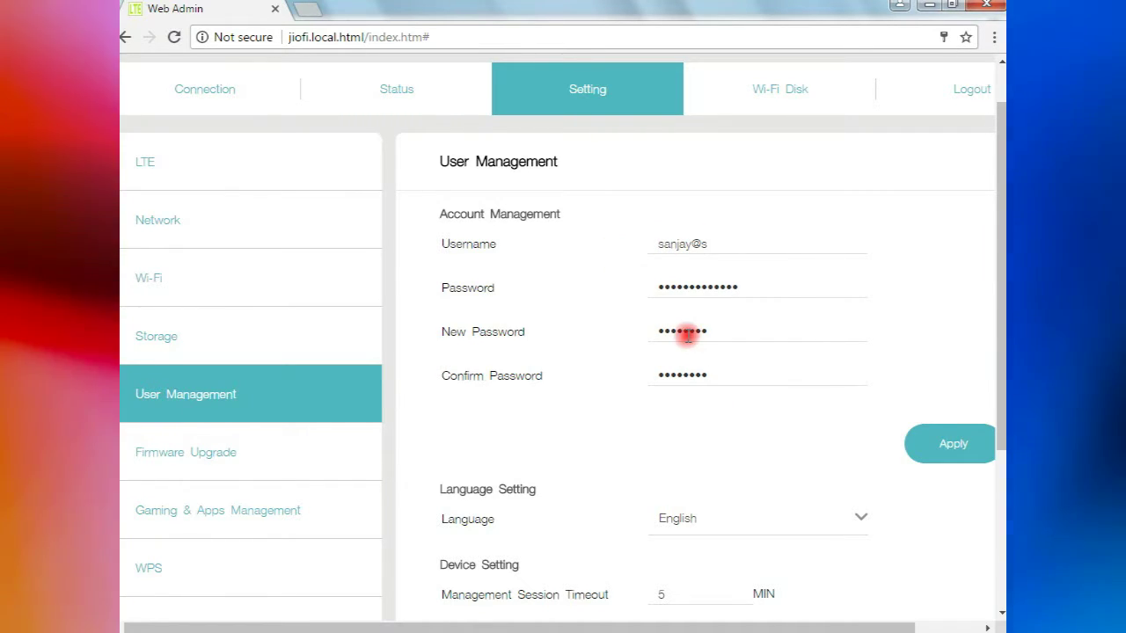
pyautogui.click(695, 379)
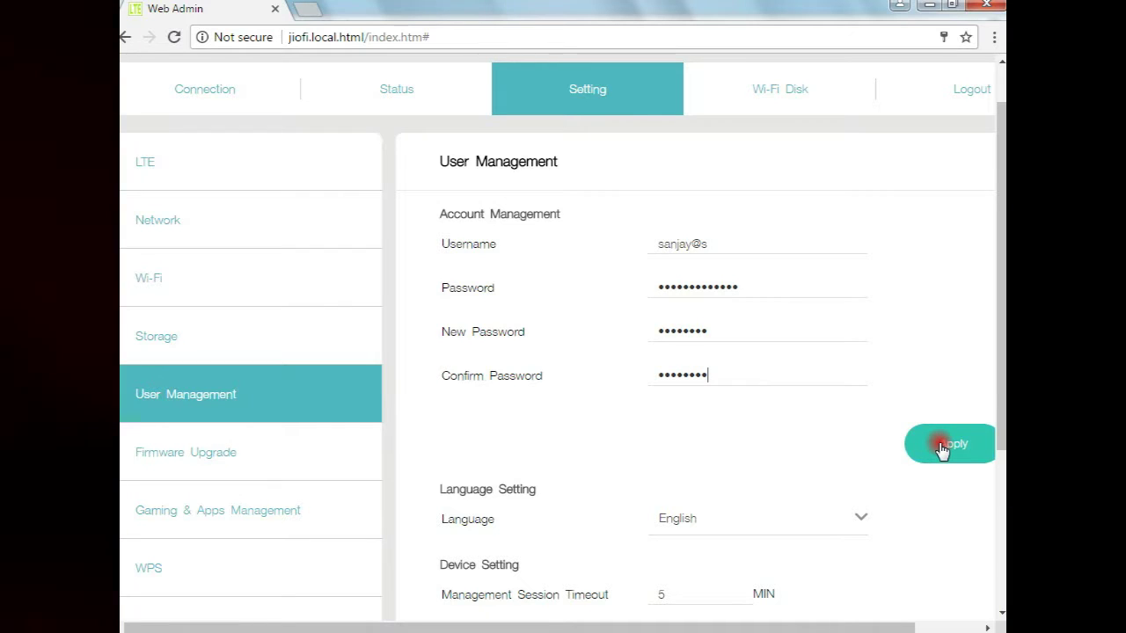
pyautogui.click(942, 448)
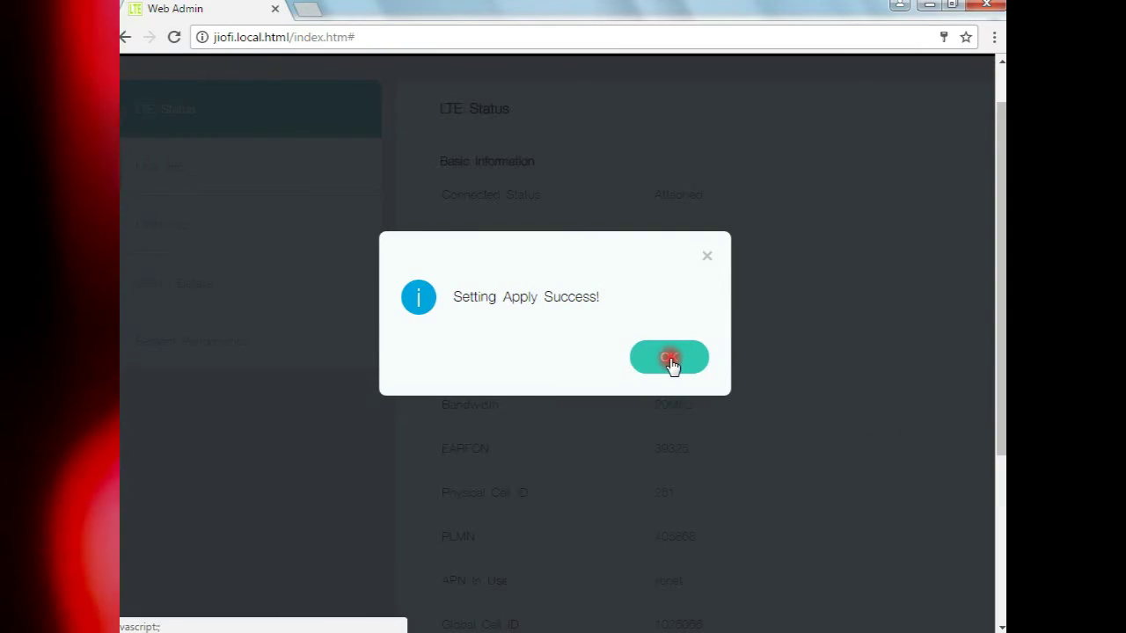
# Dismiss the success message and view the LAN, WAN, and Device Details pages
pyautogui.click(668, 358)
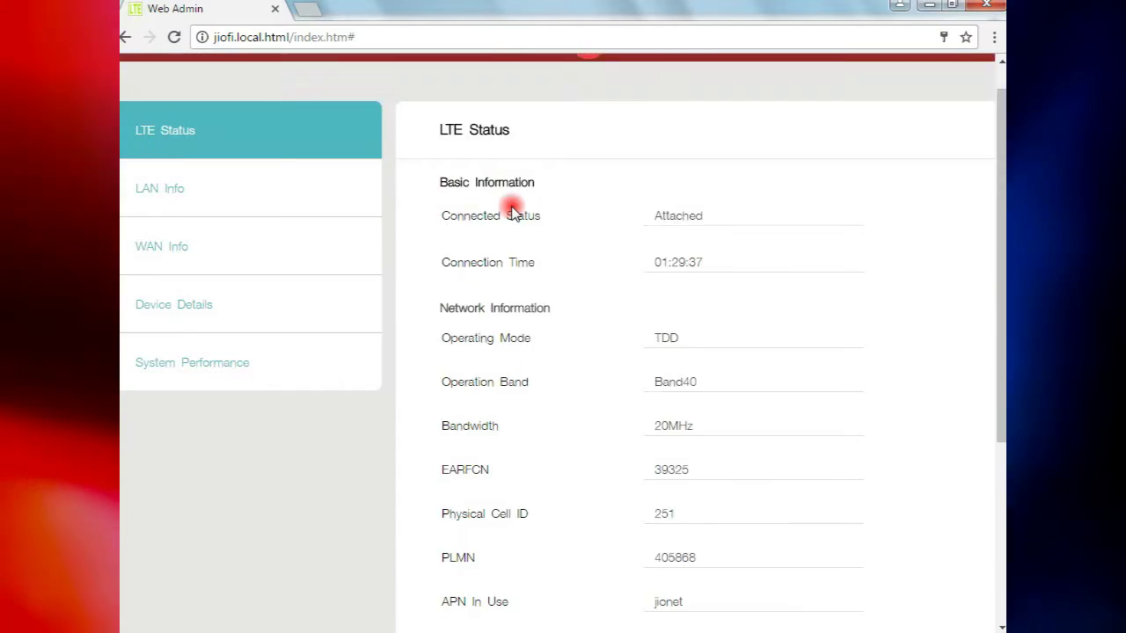
pyautogui.scroll(-4, 563, 329)
pyautogui.scroll(4, 671, 555)
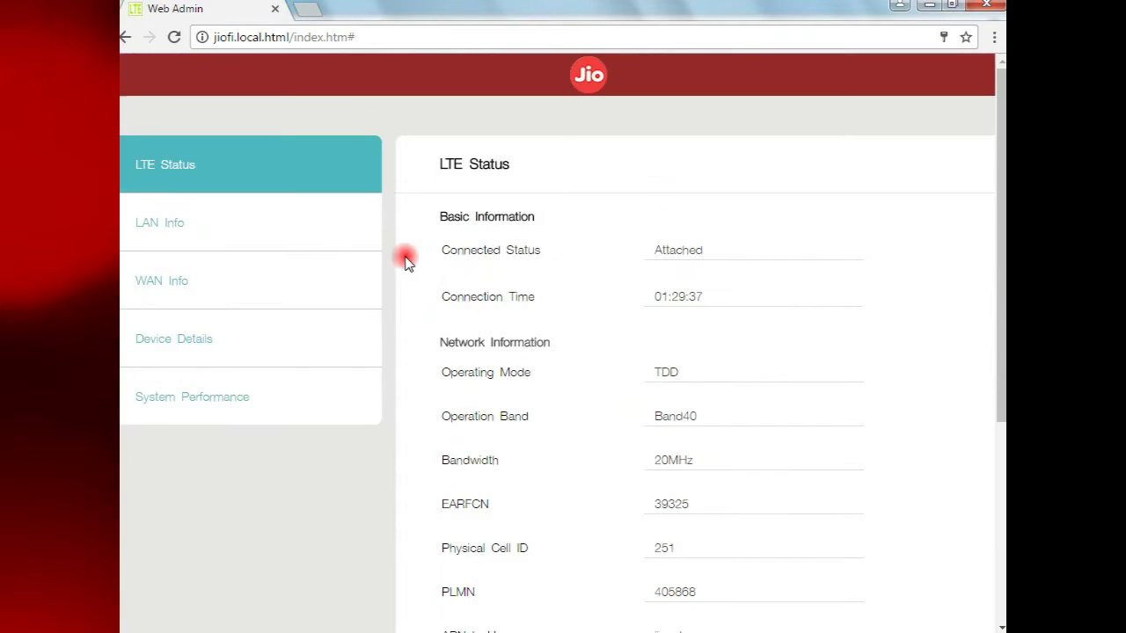
pyautogui.click(222, 225)
pyautogui.click(234, 279)
pyautogui.scroll(-4, 709, 397)
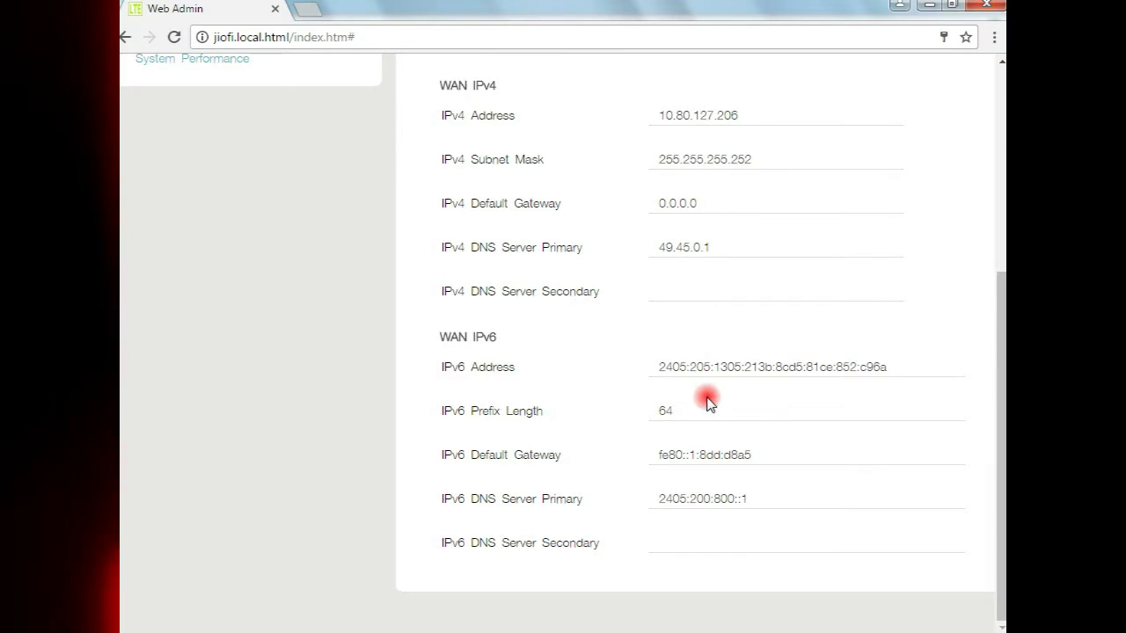
pyautogui.scroll(4, 360, 279)
pyautogui.click(185, 334)
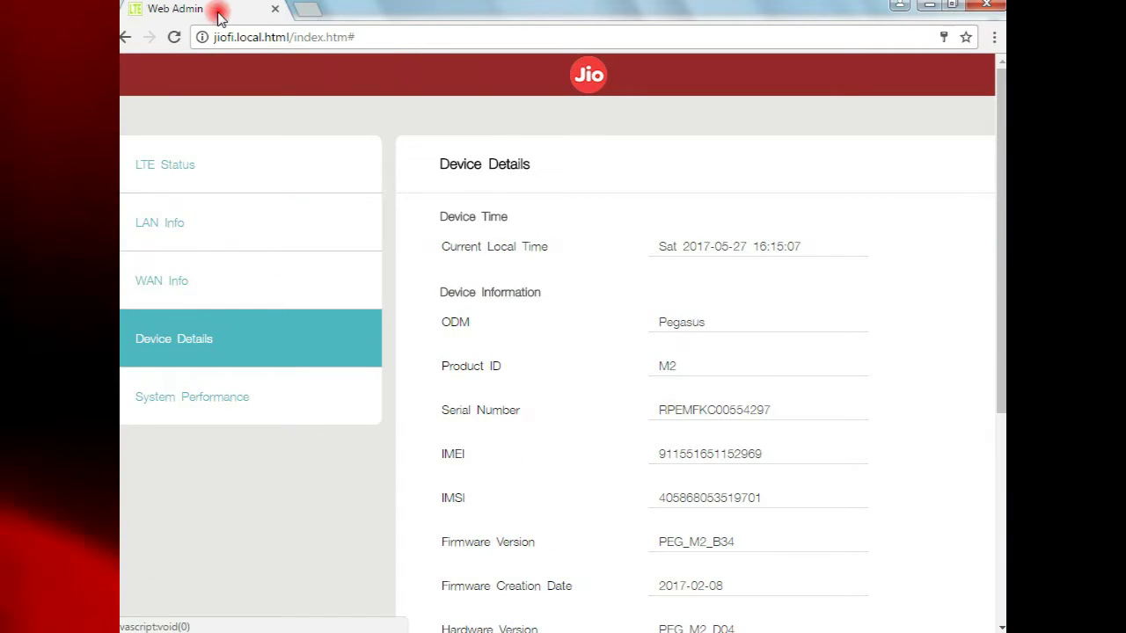
# Reload the page and log in with the new admin username and password
pyautogui.click(178, 40)
pyautogui.moveTo(445, 624); pyautogui.dragTo(515, 624)
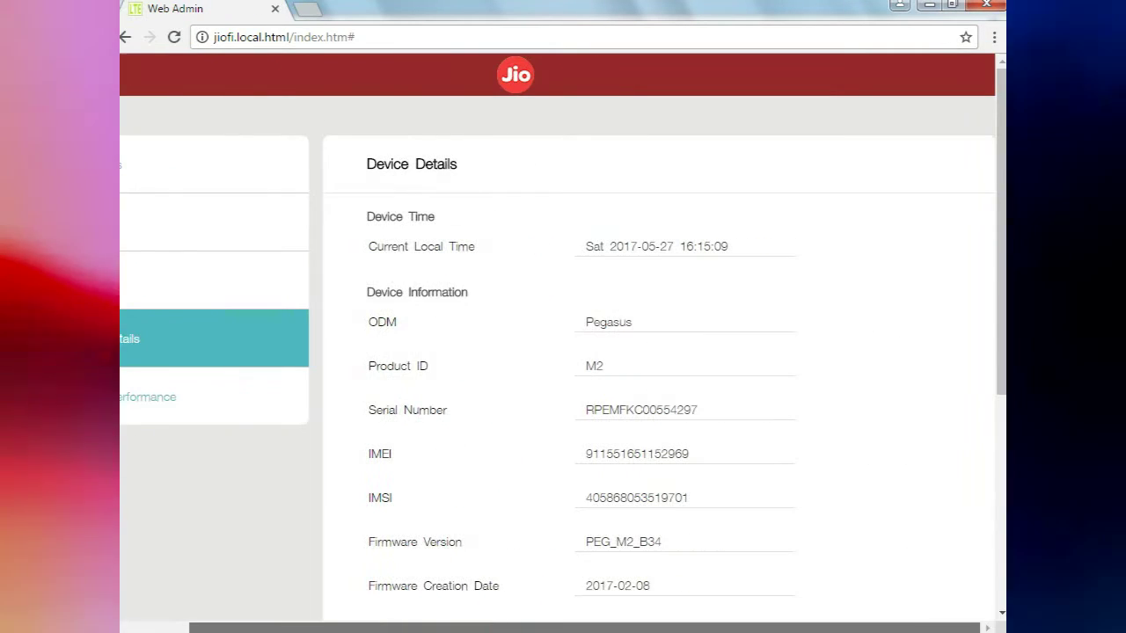
pyautogui.click(951, 74)
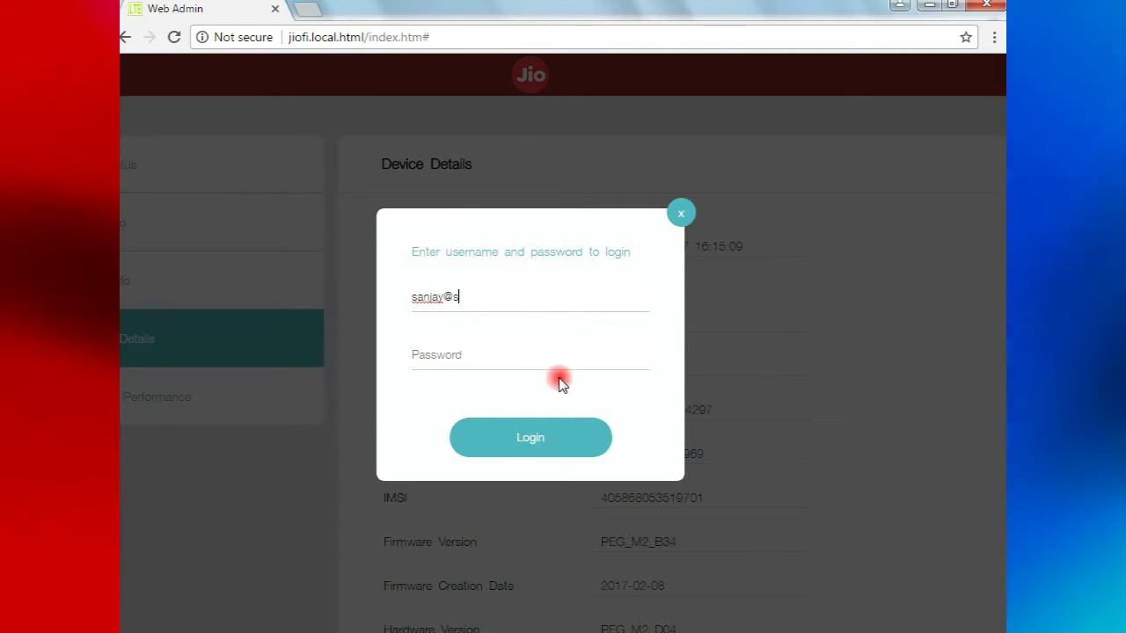
pyautogui.click(466, 297)
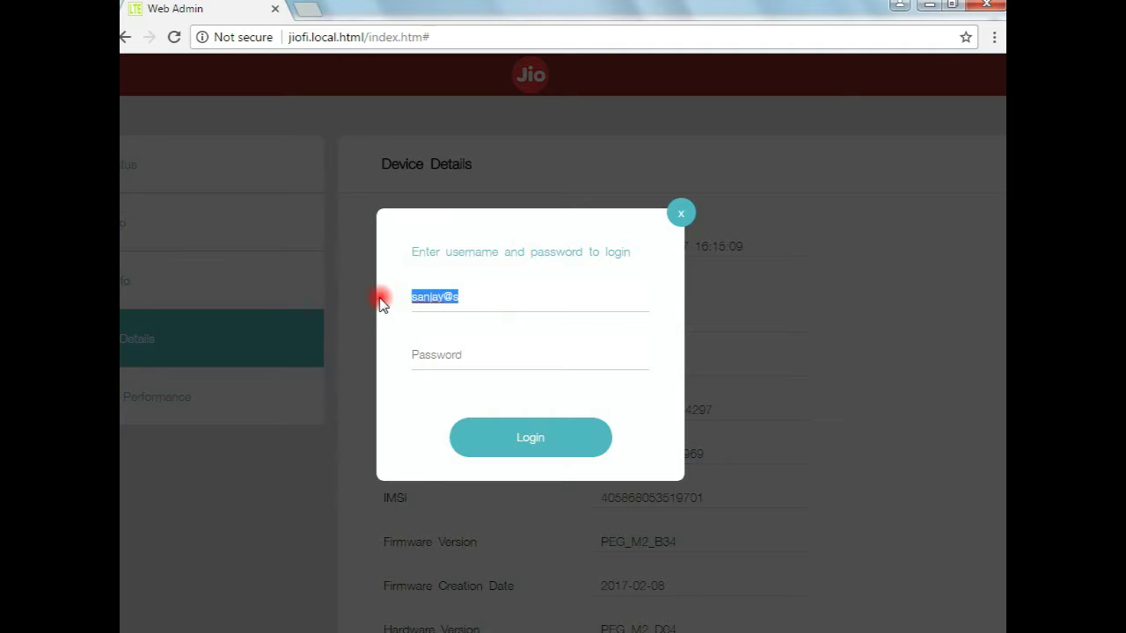
pyautogui.click(456, 358)
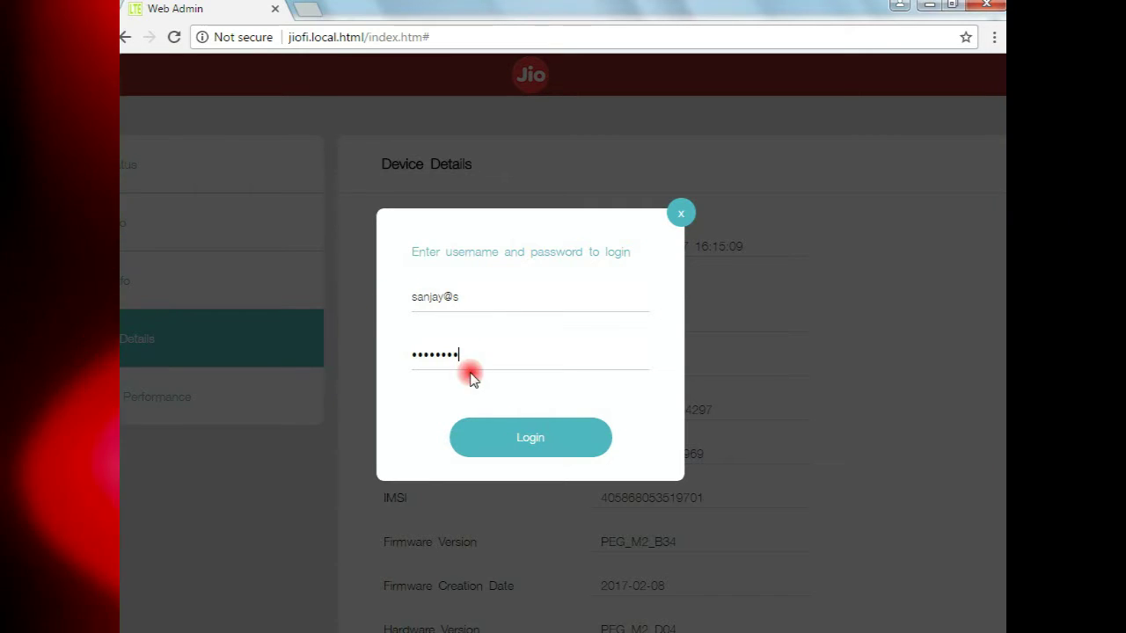
pyautogui.click(507, 438)
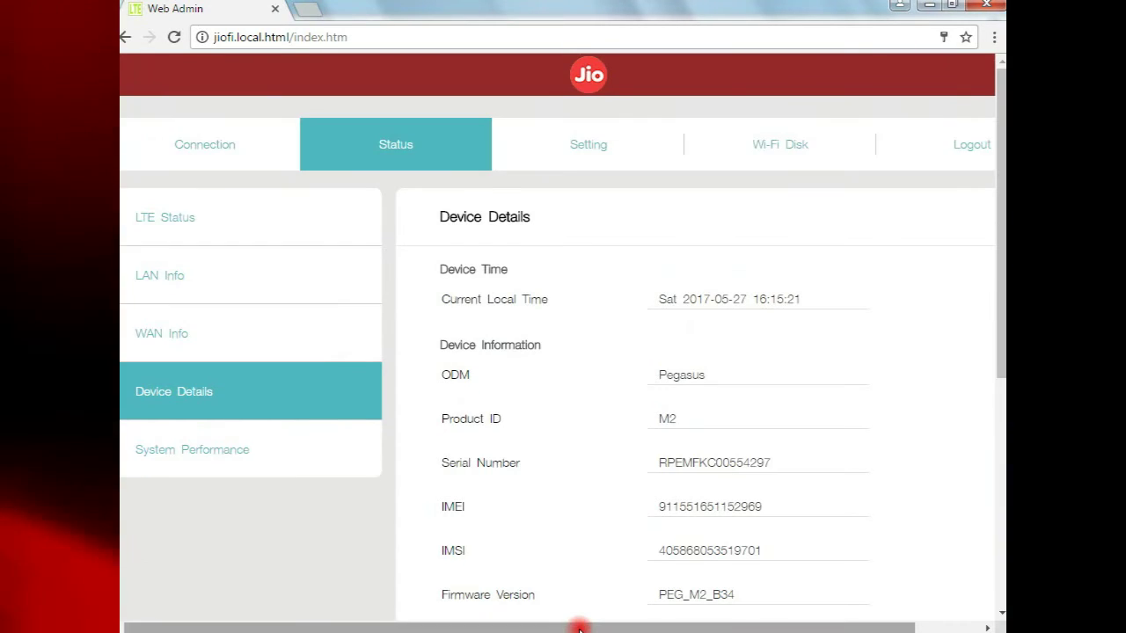
pyautogui.moveTo(578, 624); pyautogui.dragTo(667, 625)
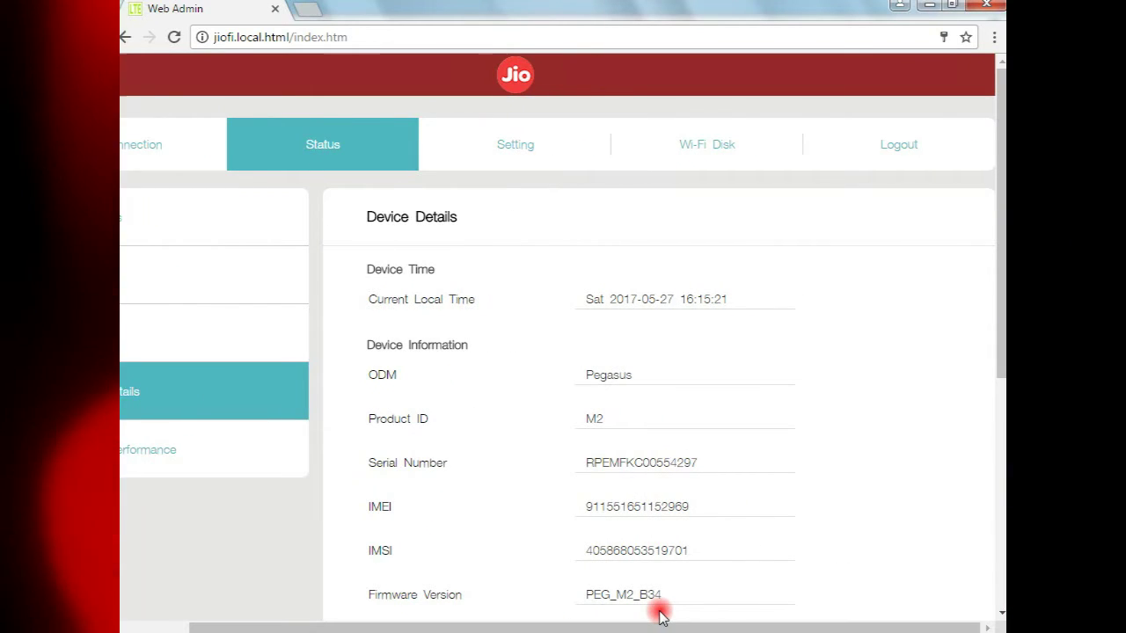
pyautogui.moveTo(1000, 132); pyautogui.dragTo(1000, 270)
pyautogui.scroll(3, 660, 352)
pyautogui.moveTo(1000, 93)
pyautogui.mouseDown()
pyautogui.moveTo(1001, 281)
pyautogui.moveTo(997, 100)
pyautogui.mouseUp()
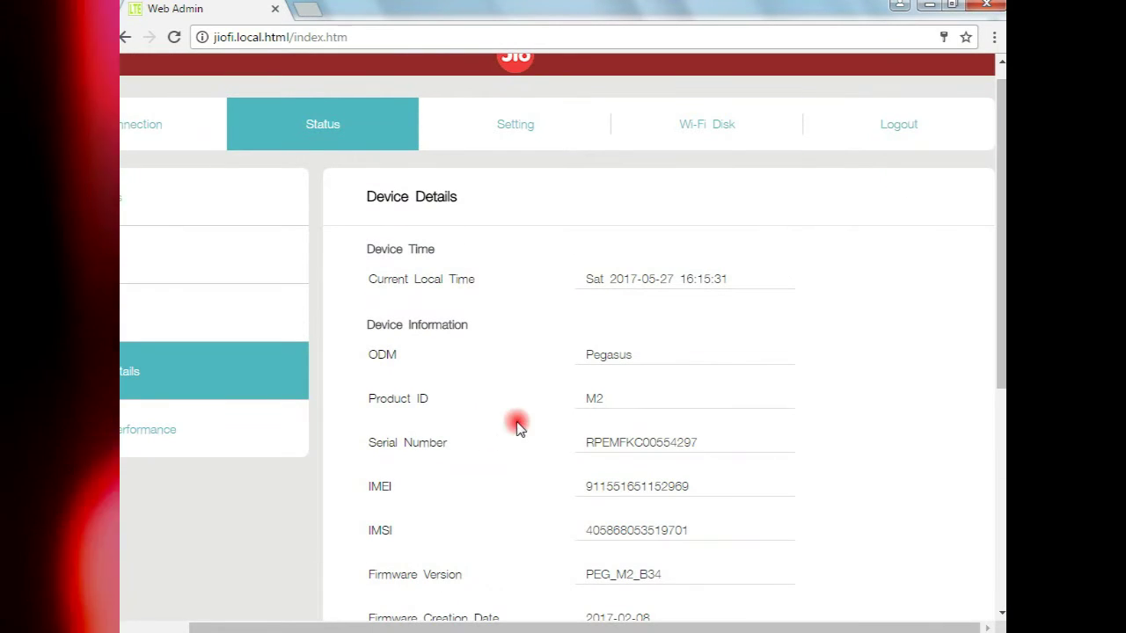
pyautogui.moveTo(572, 624); pyautogui.dragTo(309, 603)
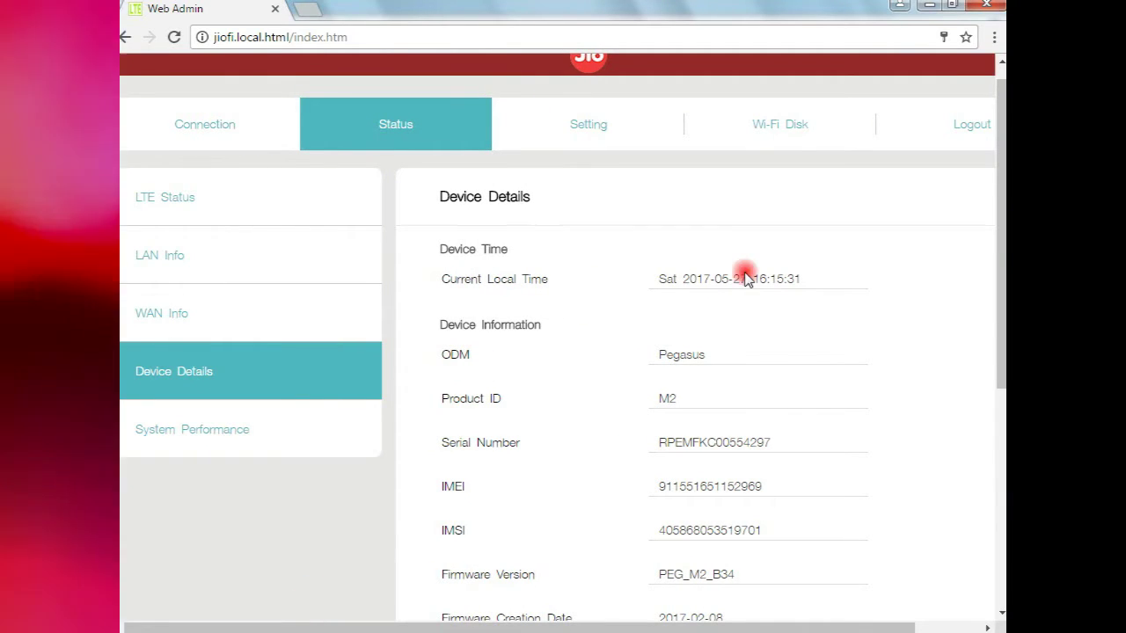
pyautogui.scroll(-5, 745, 278)
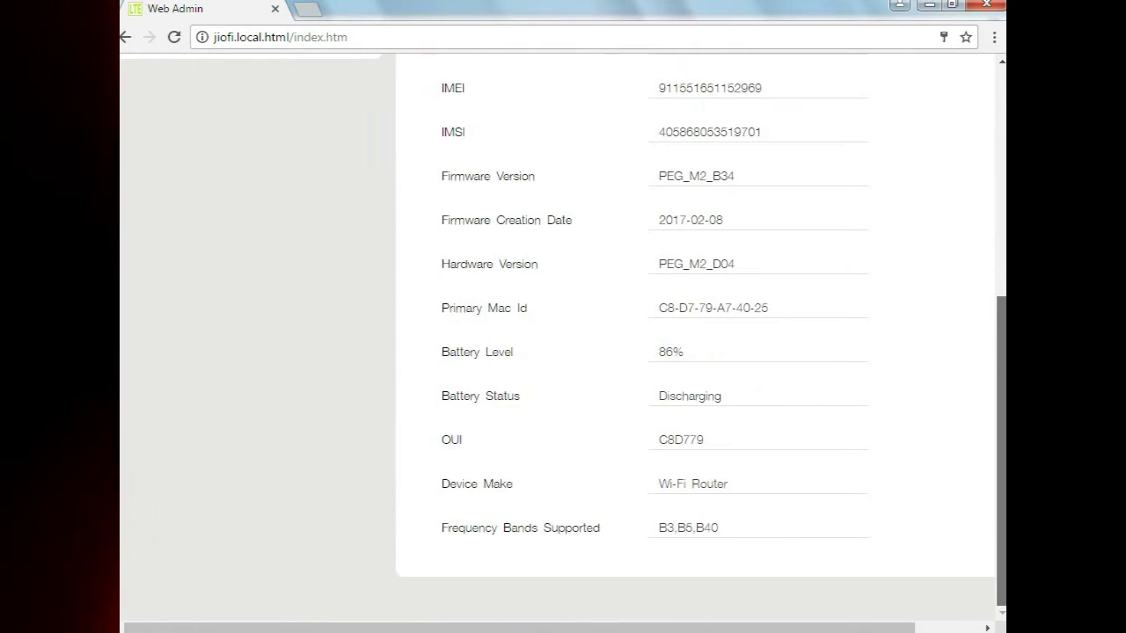
pyautogui.moveTo(1001, 357); pyautogui.dragTo(998, 159)
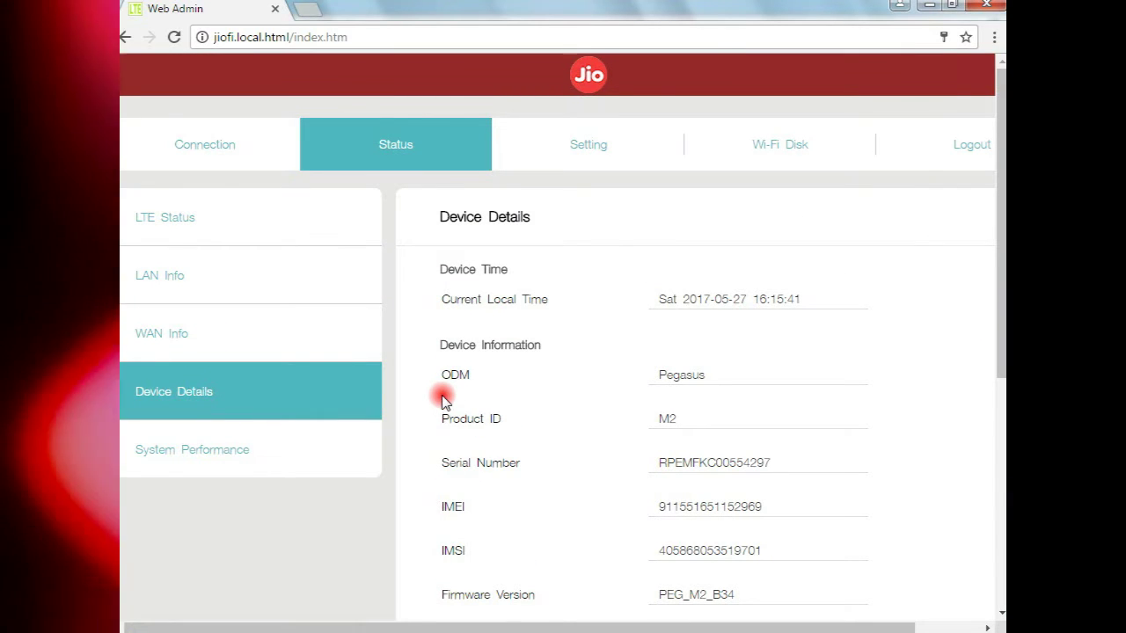